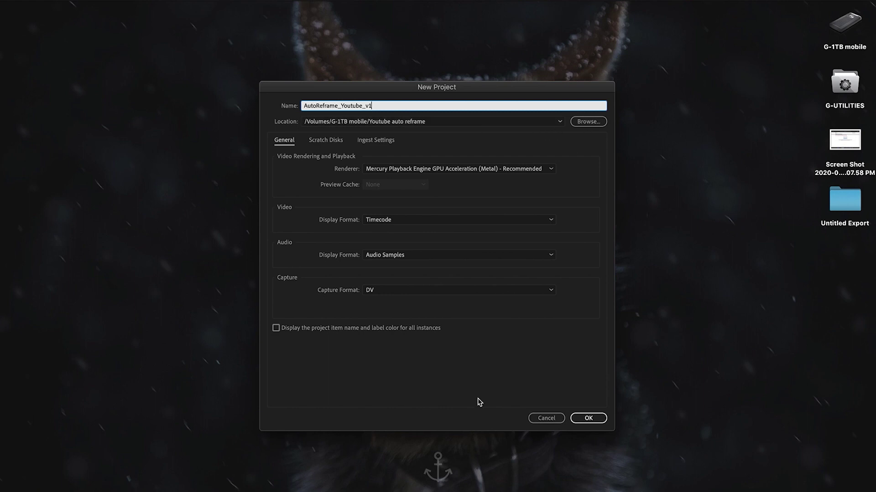
Confirm the new project, import P1520264 copy.MOV from Finder and place it on the timeline.
click(592, 420)
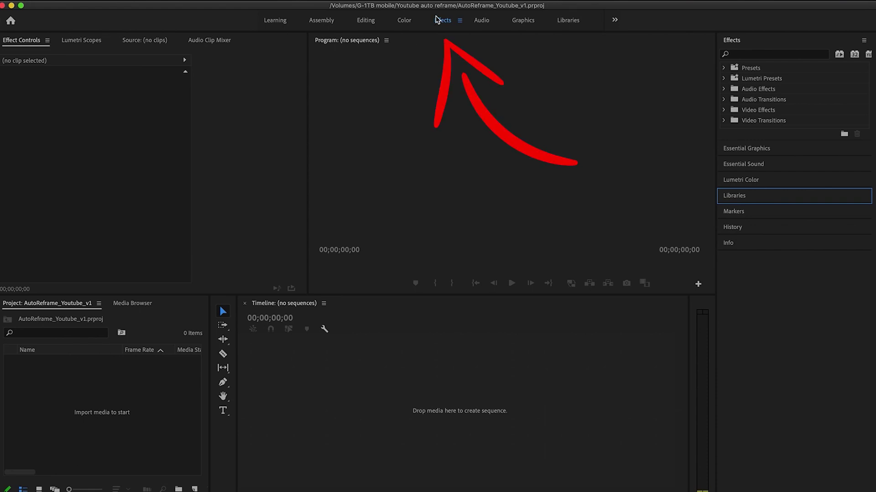
key(super+Tab)
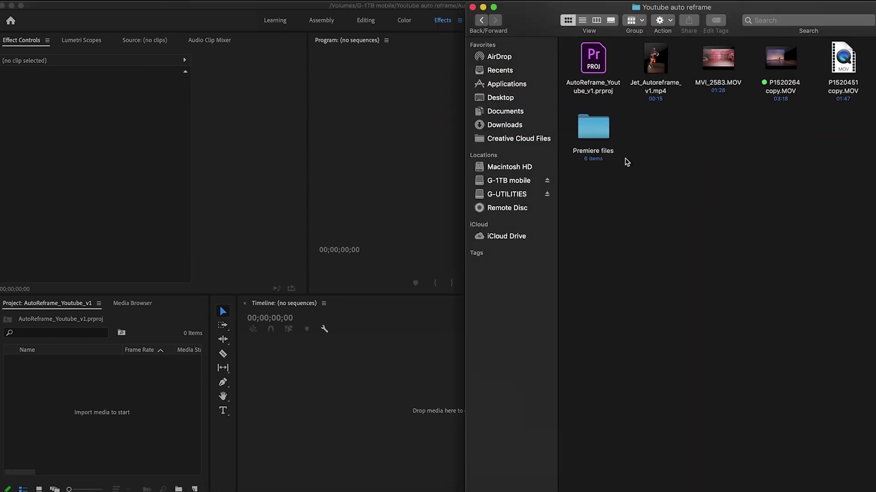
drag(790, 71, 91, 388)
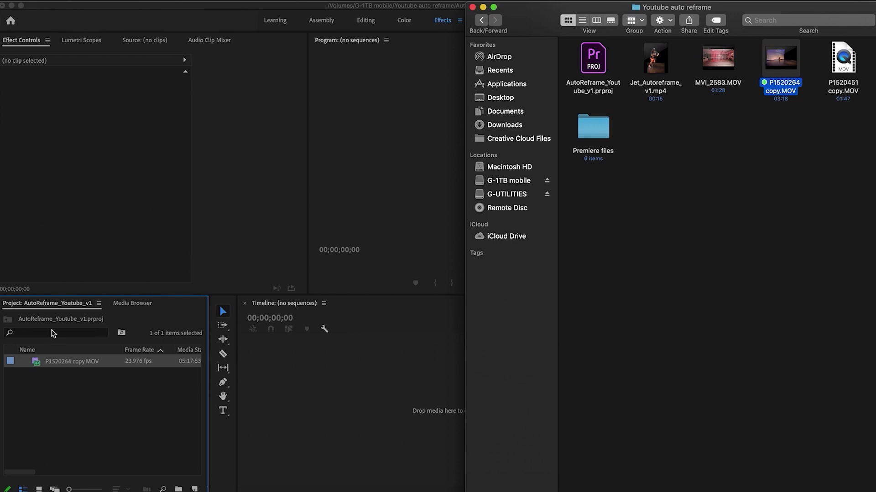
click(77, 382)
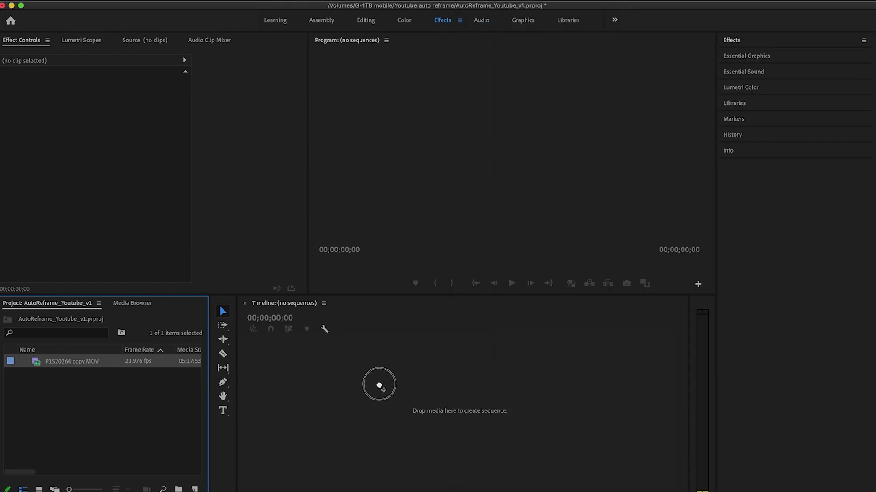
click(366, 333)
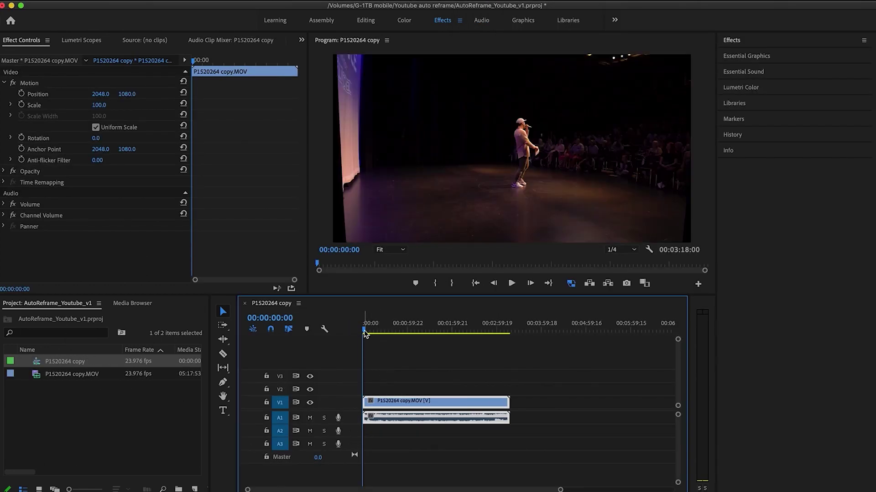
Trim the dance clip to a roughly 14-second excerpt at the sequence start and preview it.
key(space)
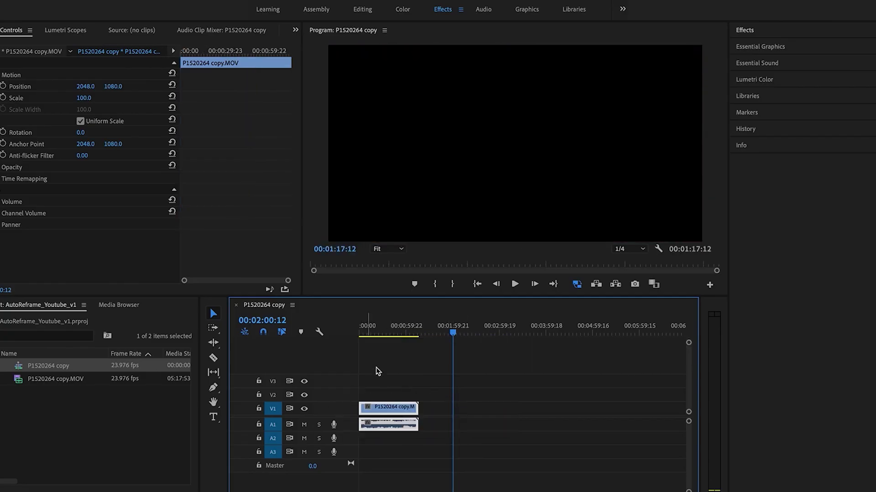
click(365, 329)
key(space)
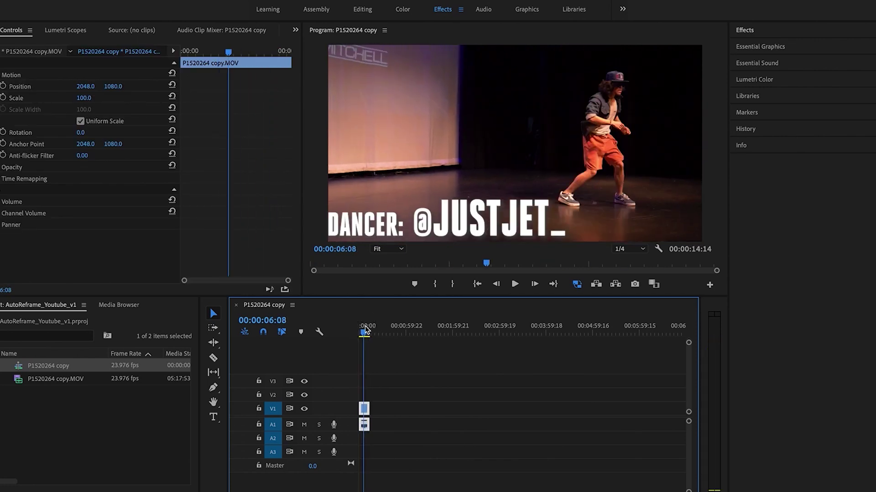
click(360, 330)
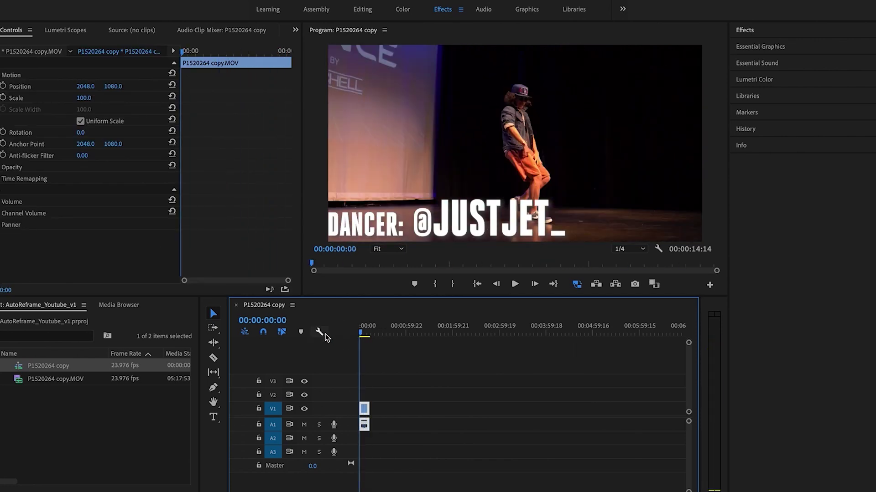
click(408, 377)
key(ctrl+a)
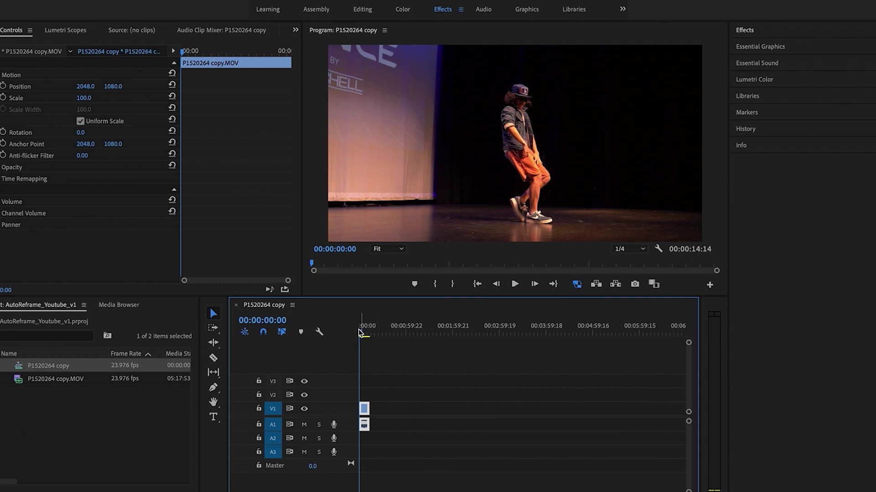
key(space)
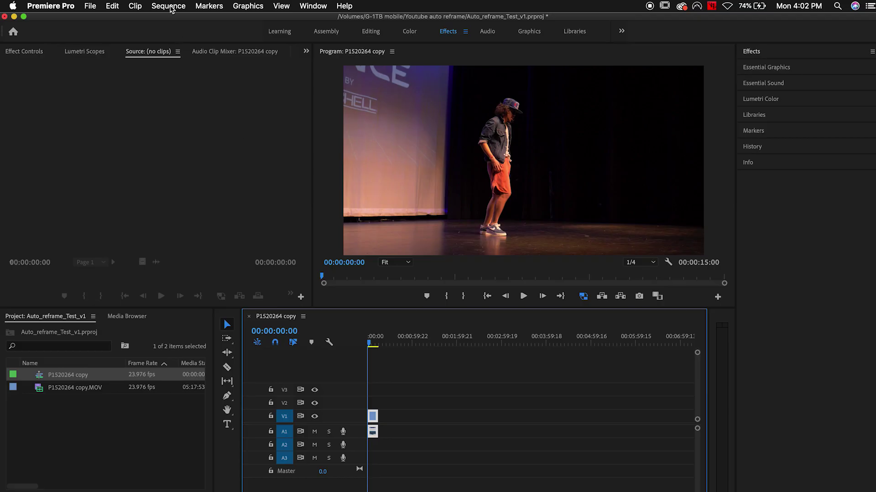
Start Auto Reframe Sequence on Jet_footage_v1 and pick Square 1:1 as the target ratio.
click(171, 7)
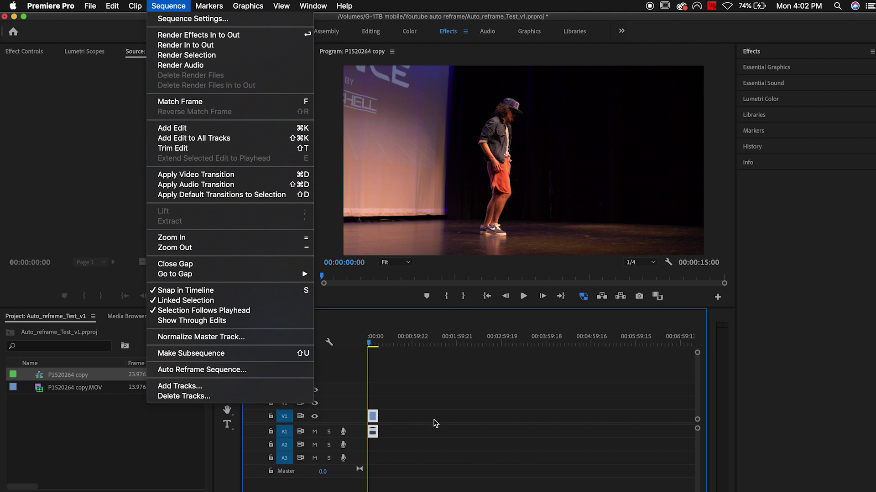
click(435, 419)
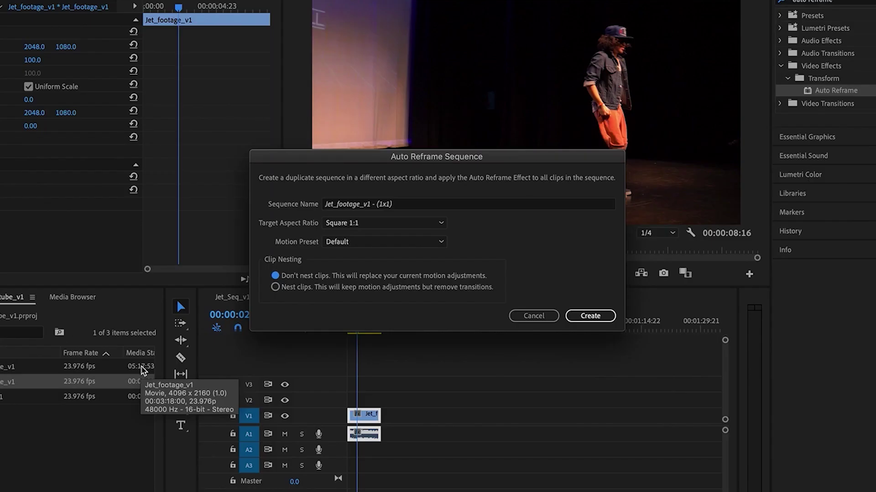
click(352, 204)
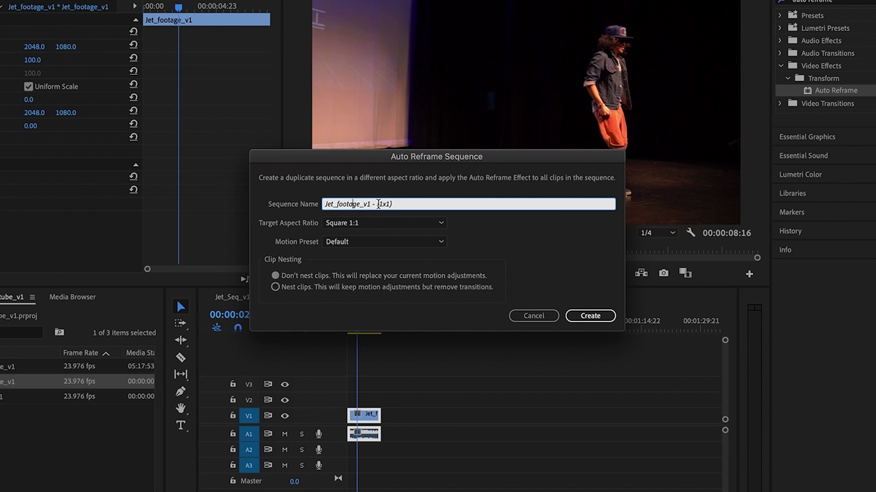
click(387, 223)
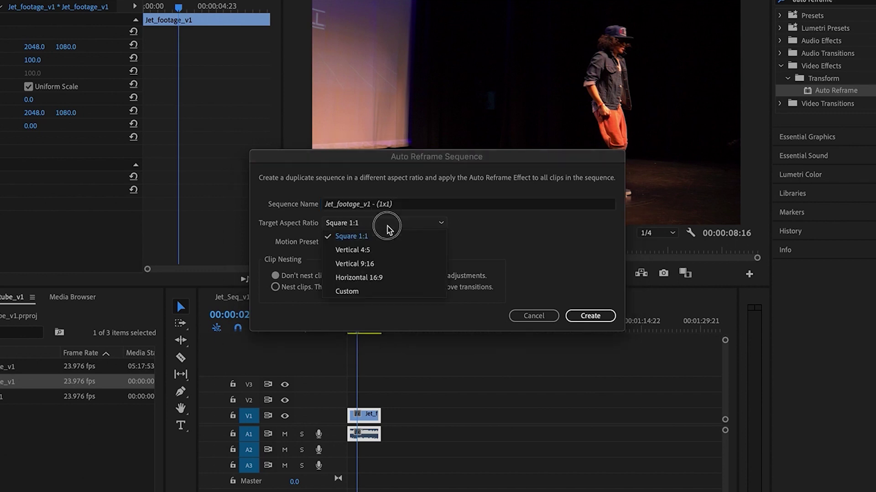
click(344, 223)
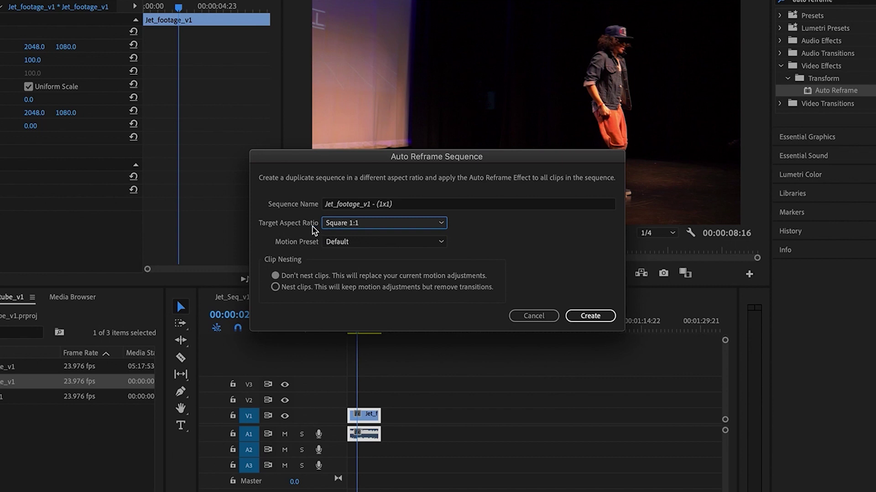
click(376, 204)
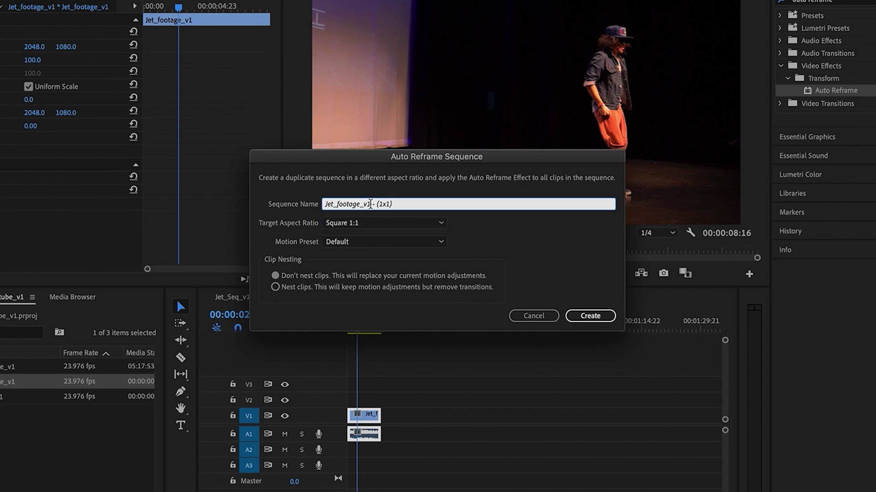
click(358, 223)
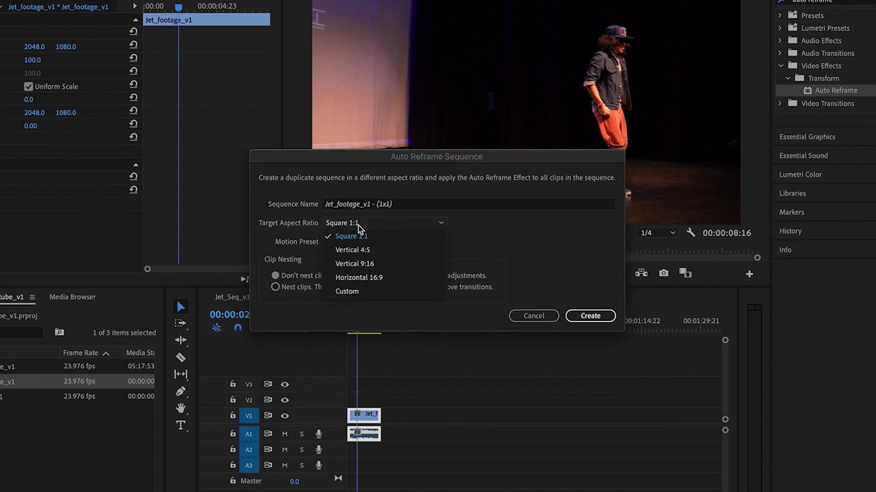
click(338, 237)
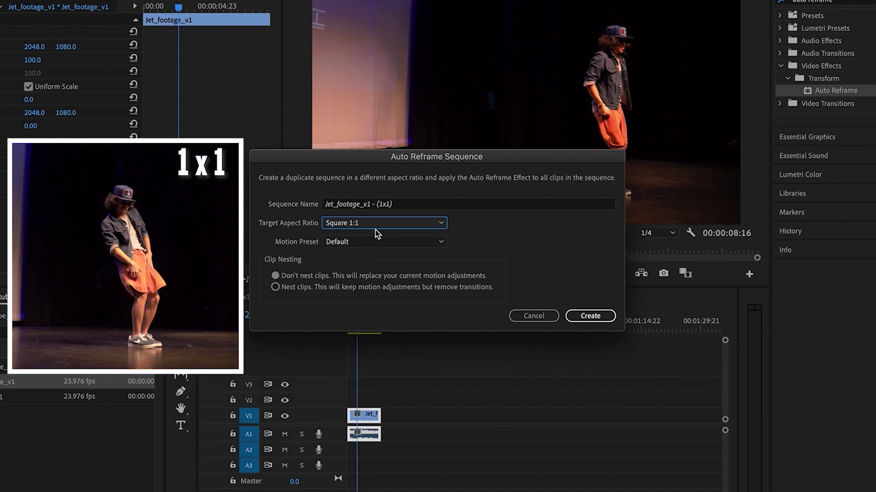
Keep Square 1:1, choose the Faster Motion preset and create the reframed sequence.
click(367, 222)
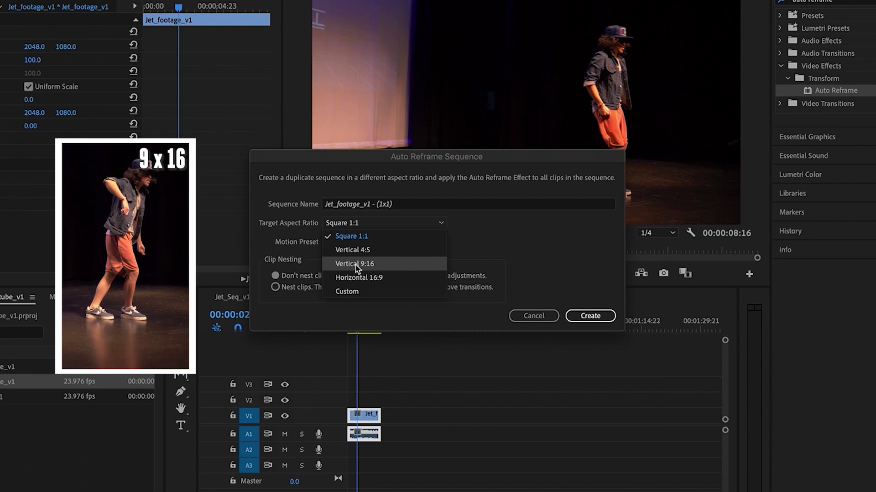
click(369, 238)
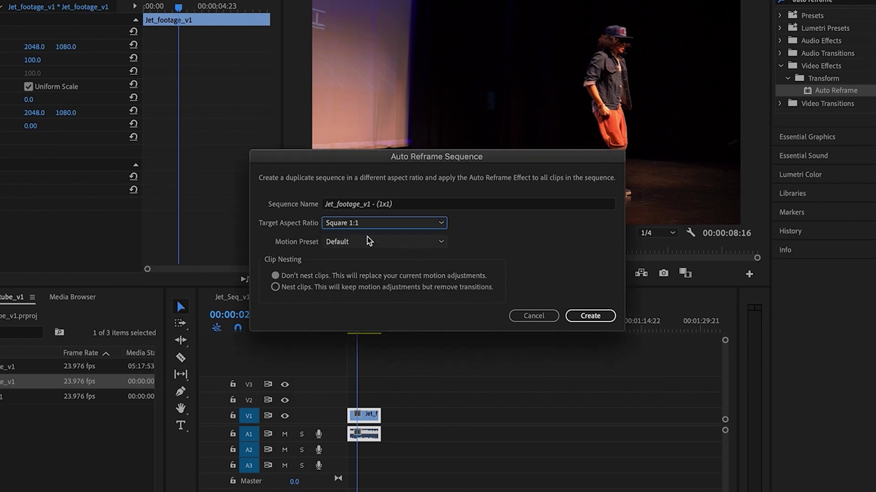
click(341, 242)
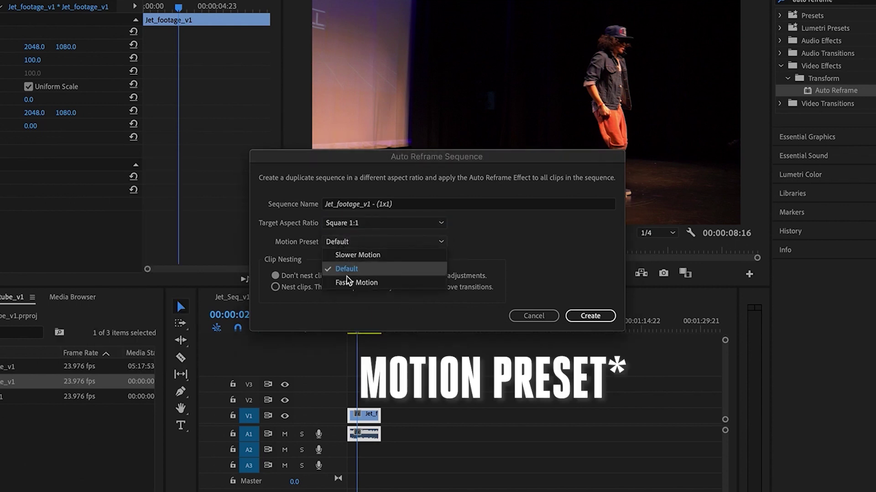
click(354, 285)
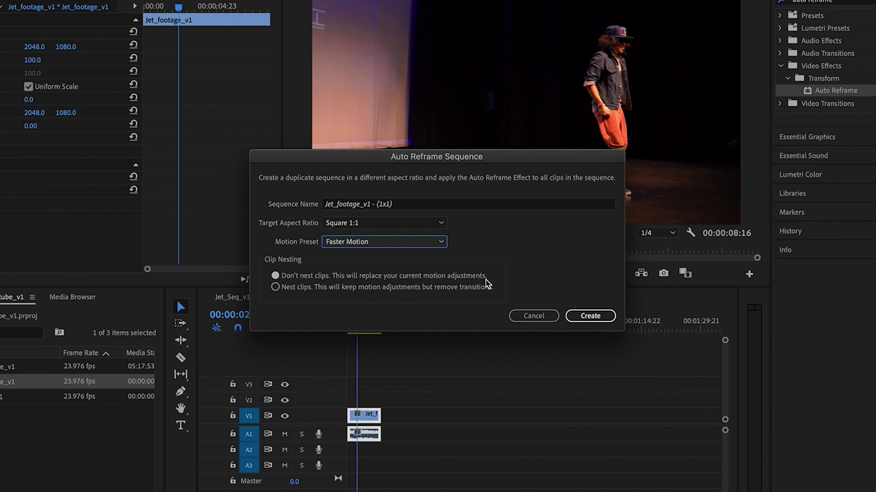
click(588, 315)
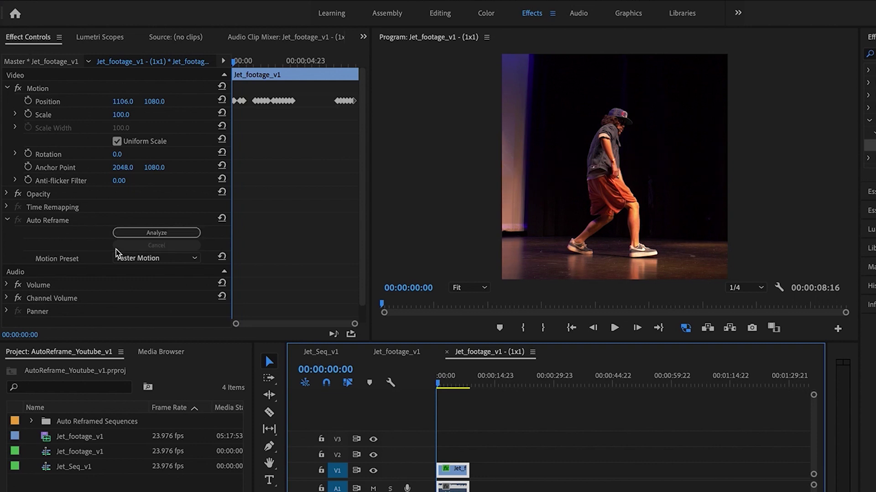
Play back the square Jet_footage_v1 - (1x1) sequence.
key(space)
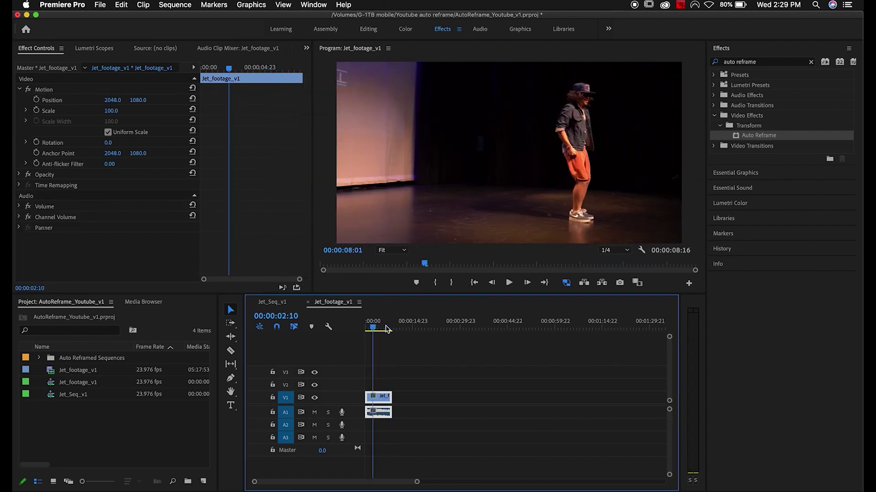
Undo the last change and deselect the clip.
click(121, 4)
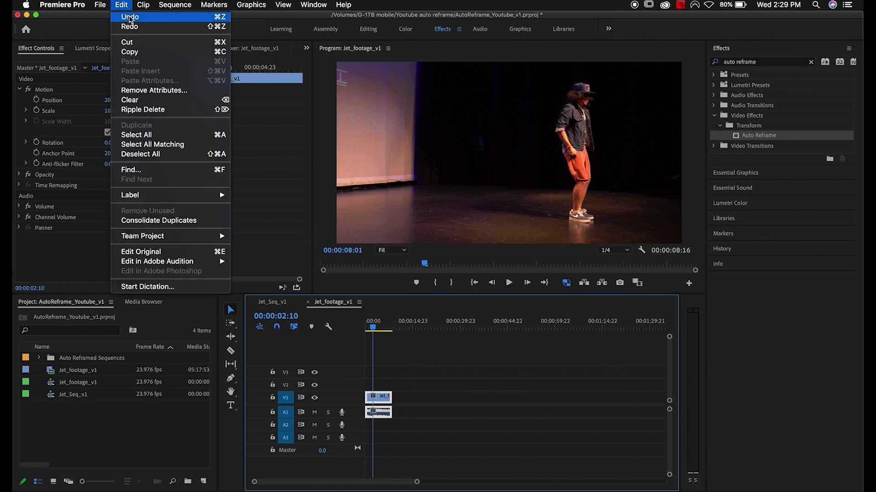
click(130, 18)
click(390, 374)
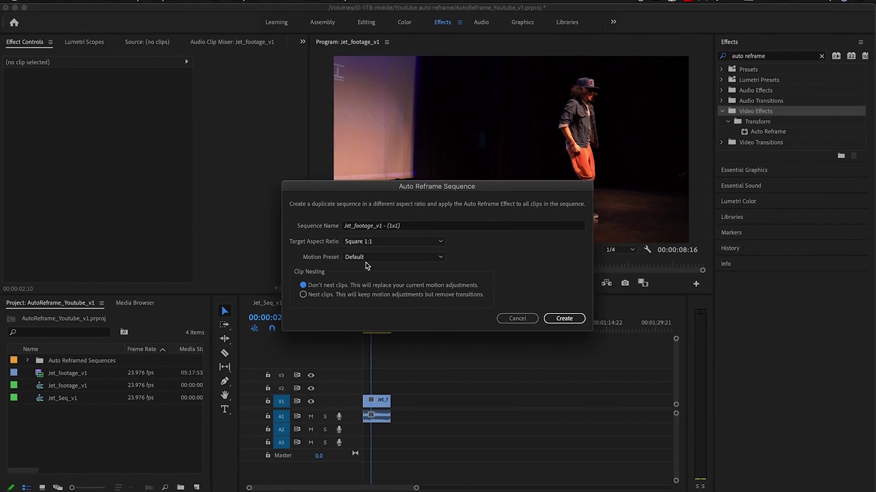
Auto-reframe to Vertical 9:16 with the Faster Motion preset and create the sequence.
click(378, 242)
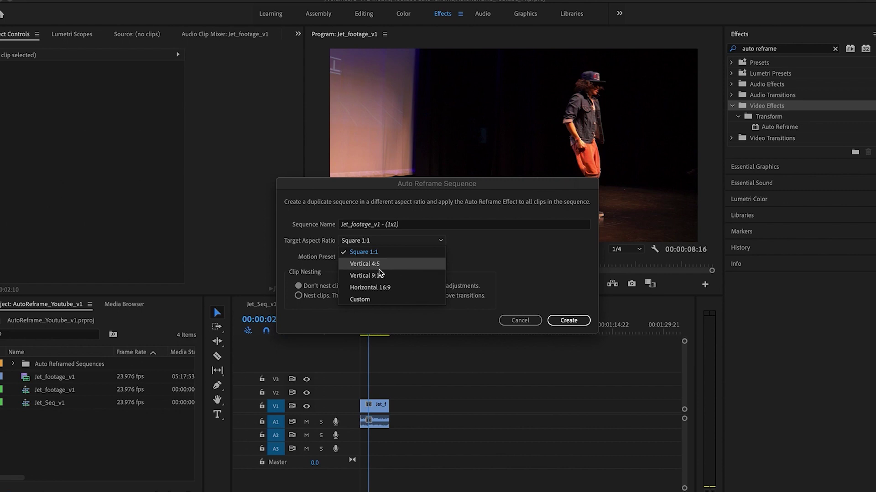
click(371, 276)
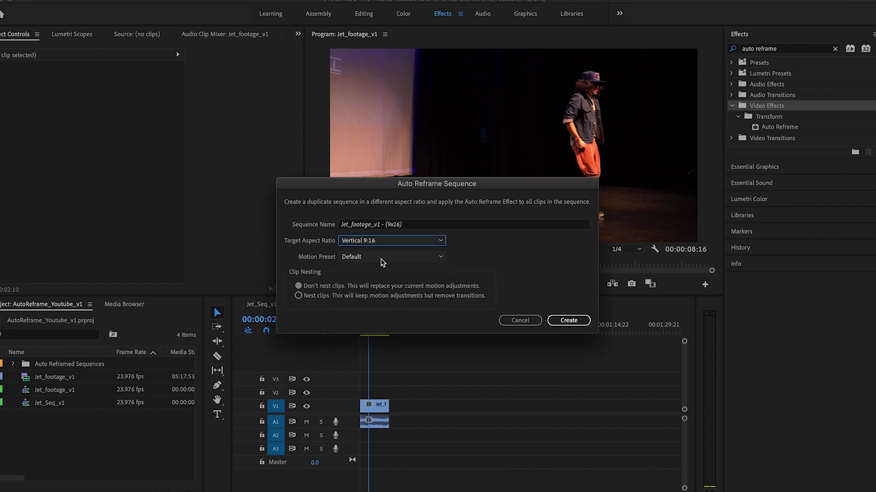
click(382, 260)
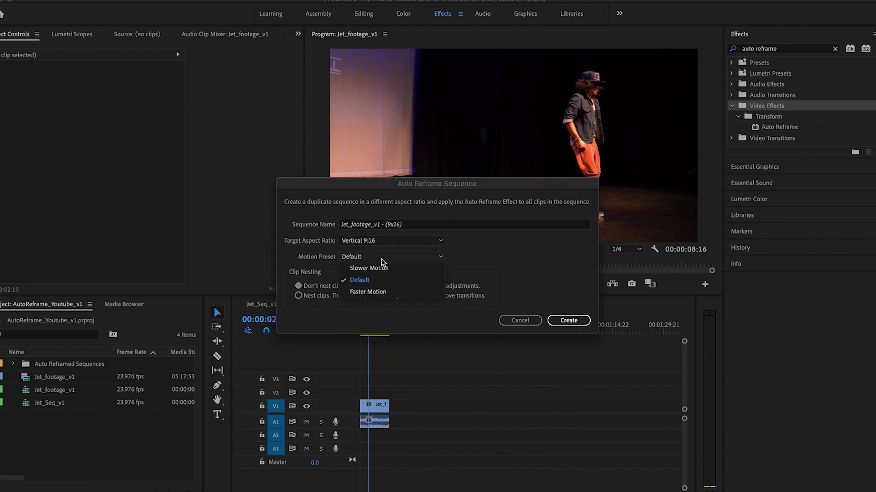
click(375, 293)
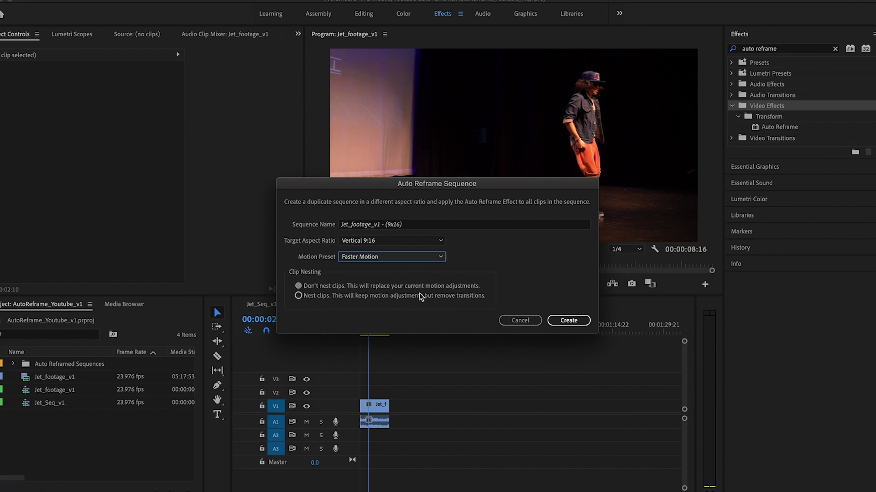
click(585, 321)
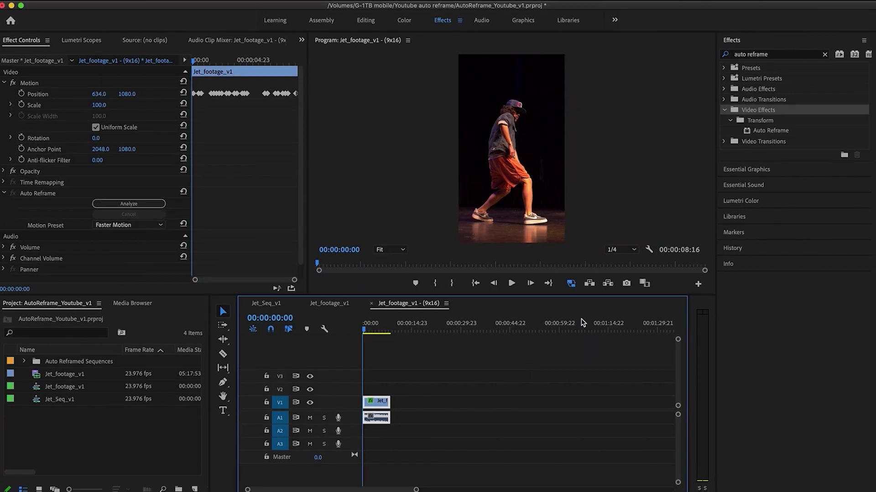
Play the 9x16 sequence from the start and select the CLASSES THIS THURSDAY WITH JET title text.
key(space)
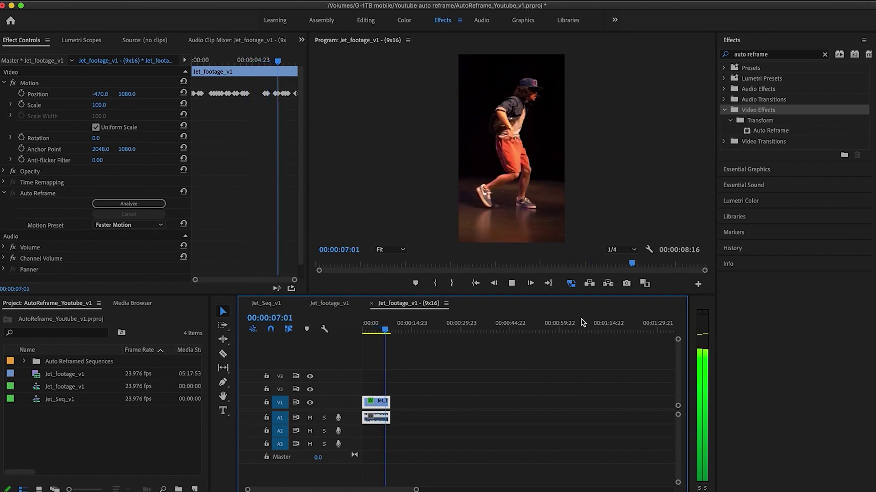
key(space)
drag(387, 325, 346, 323)
key(space)
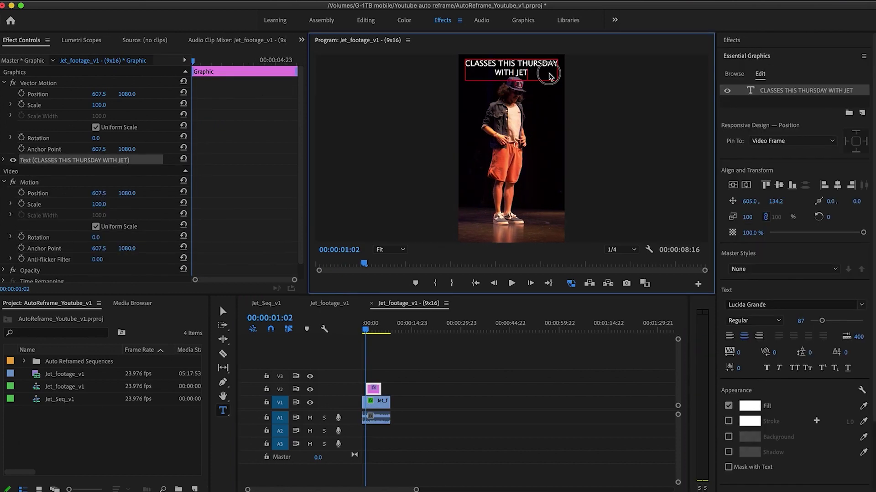
drag(549, 76, 454, 60)
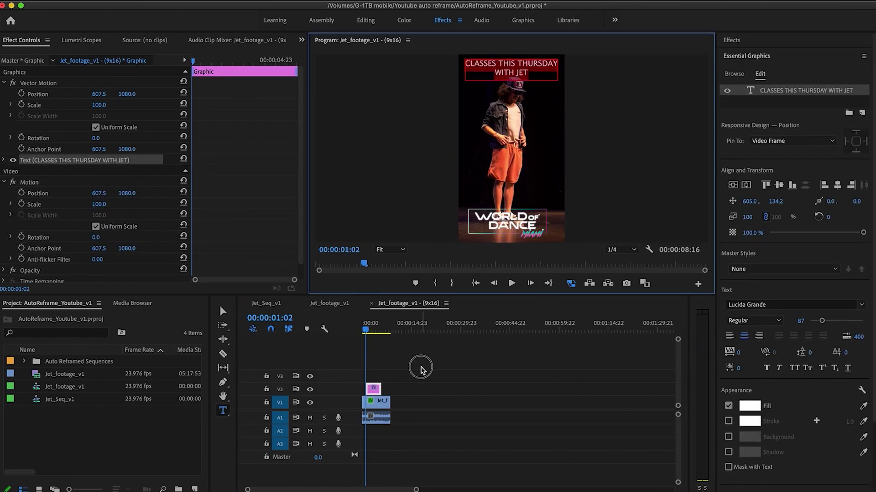
click(417, 365)
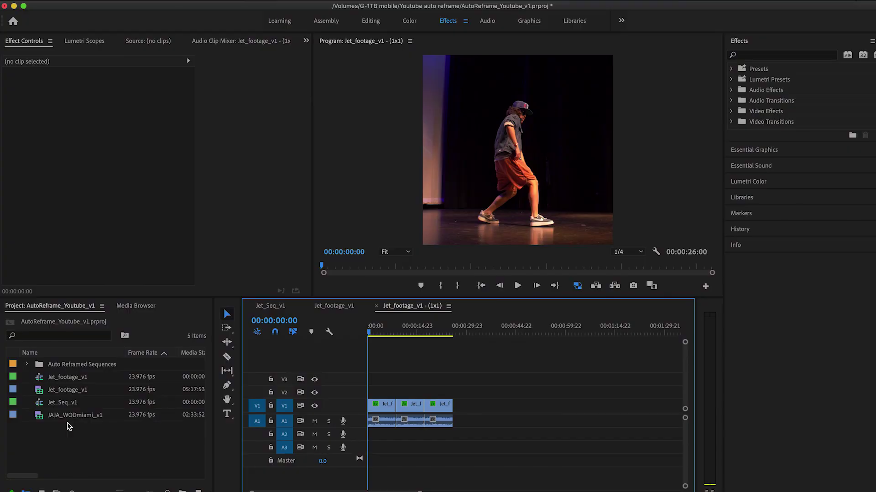
Load JAJA_WODmiami_v1 into the Source monitor and scrub through its footage.
click(78, 435)
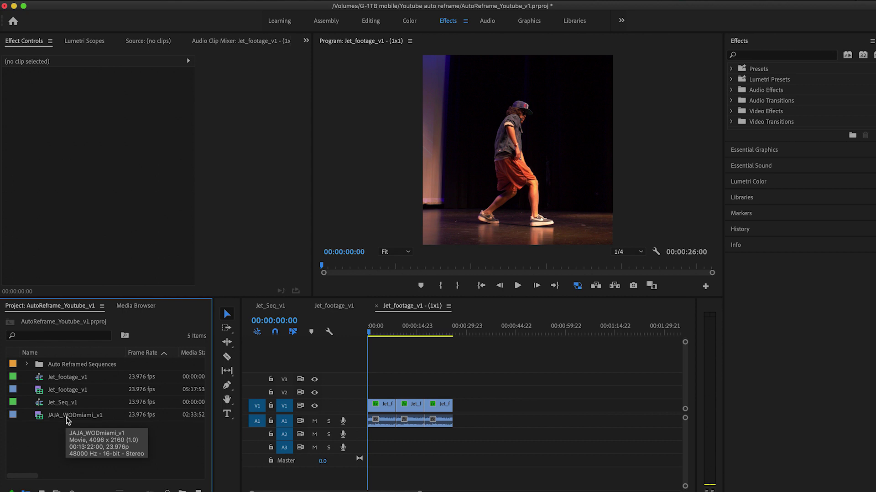
double_click(67, 416)
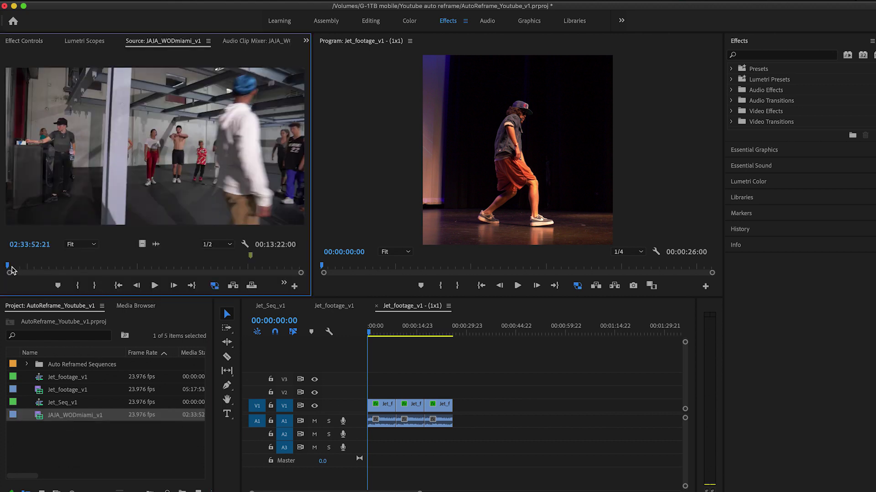
drag(10, 268, 252, 264)
click(254, 263)
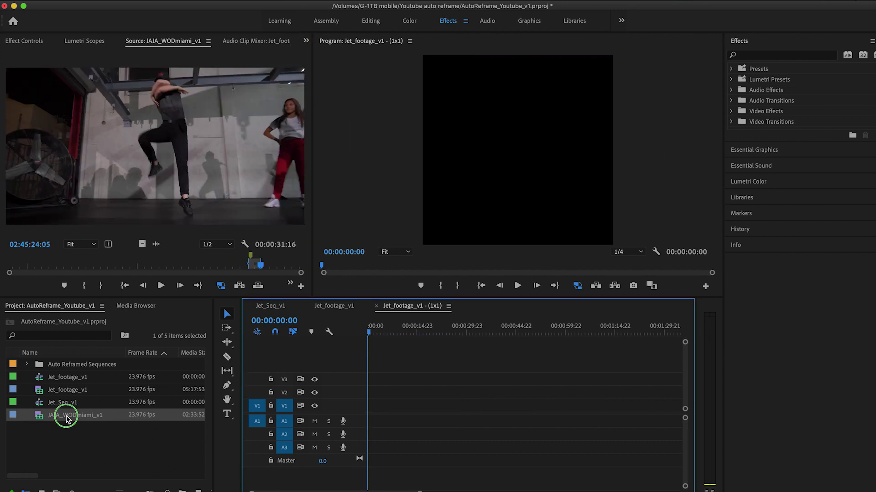
right_click(66, 419)
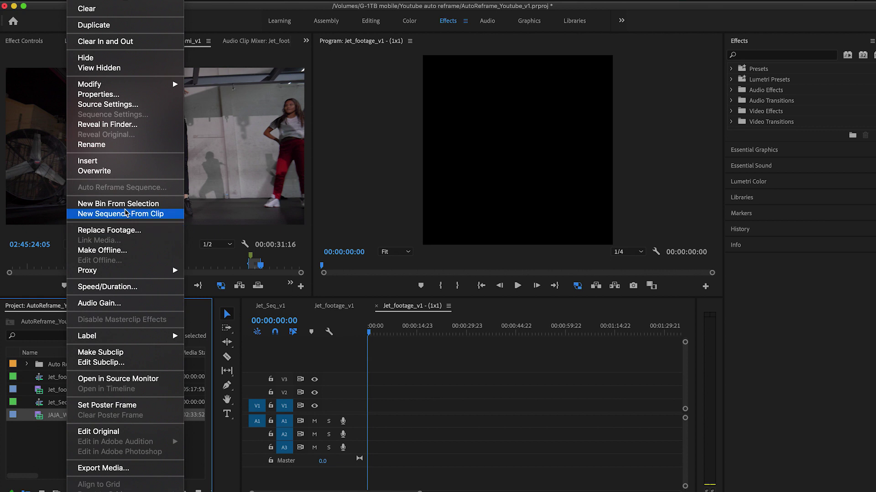
Create a JAJA_WODmiami_v1 sequence from the clip and start Auto Reframe Sequence on it.
click(121, 214)
drag(369, 336, 450, 333)
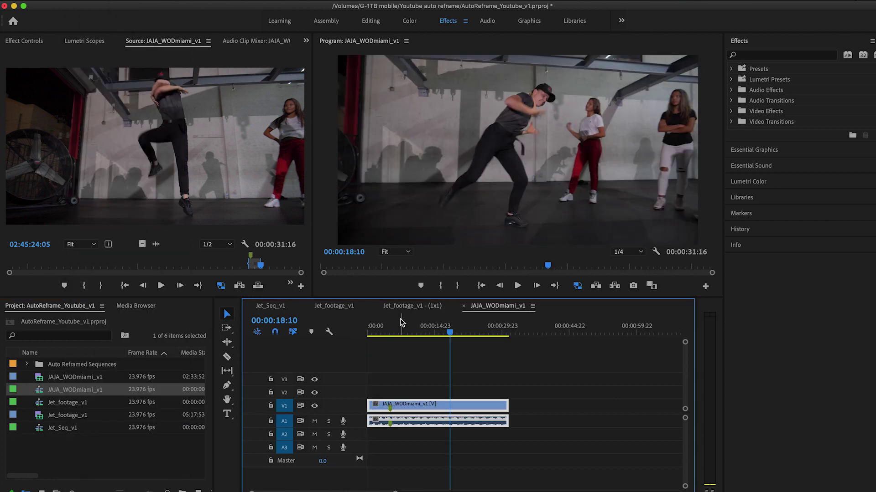
click(172, 2)
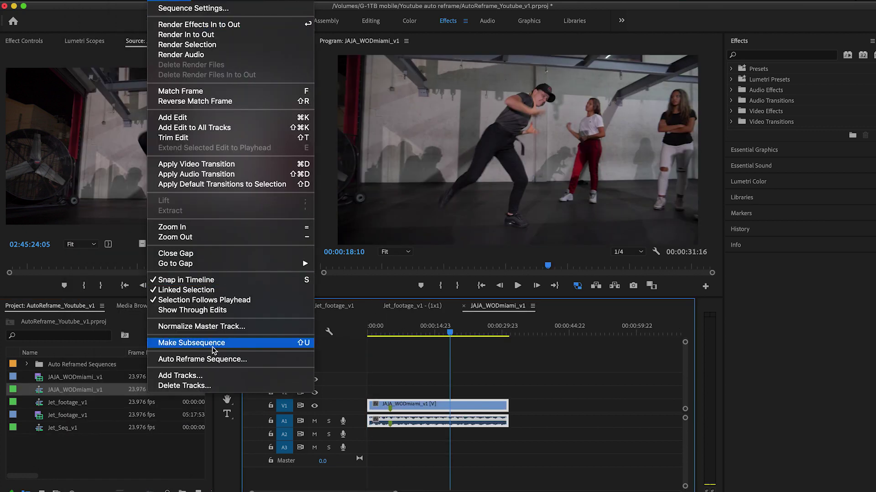
click(212, 359)
Keep Square 1:1, choose Faster Motion, and create the reframed sequence.
click(395, 244)
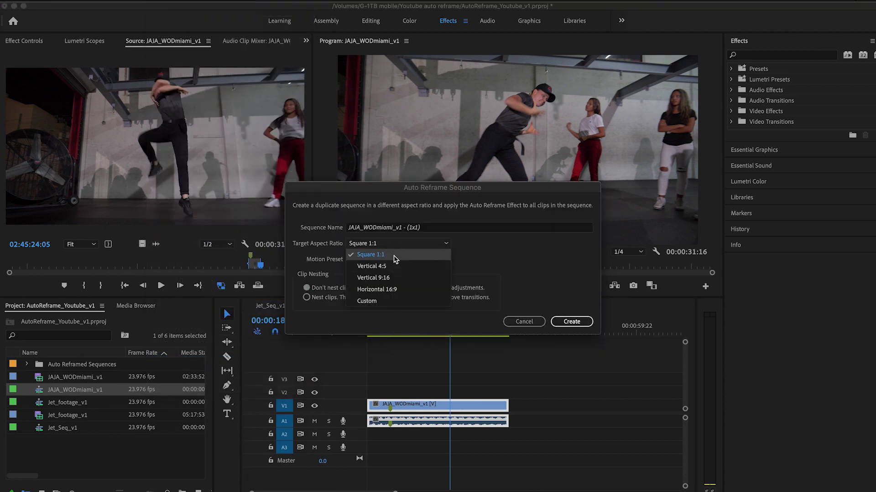
click(394, 255)
click(373, 264)
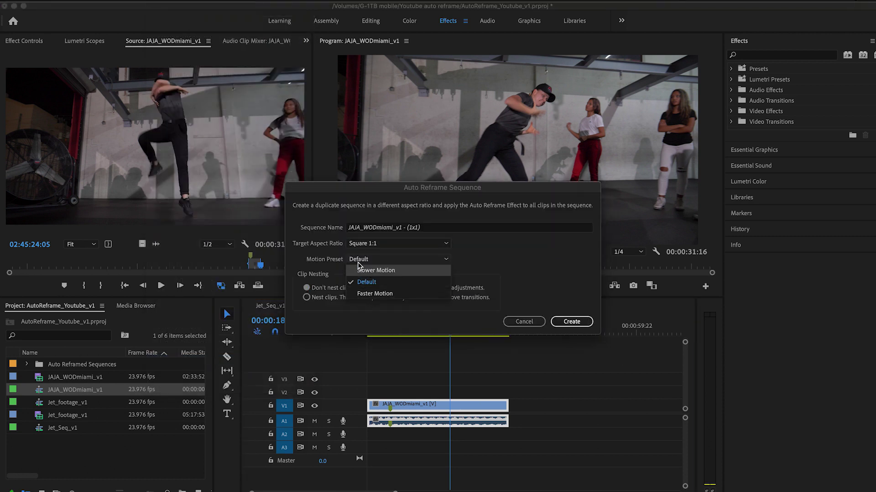
click(374, 294)
click(571, 321)
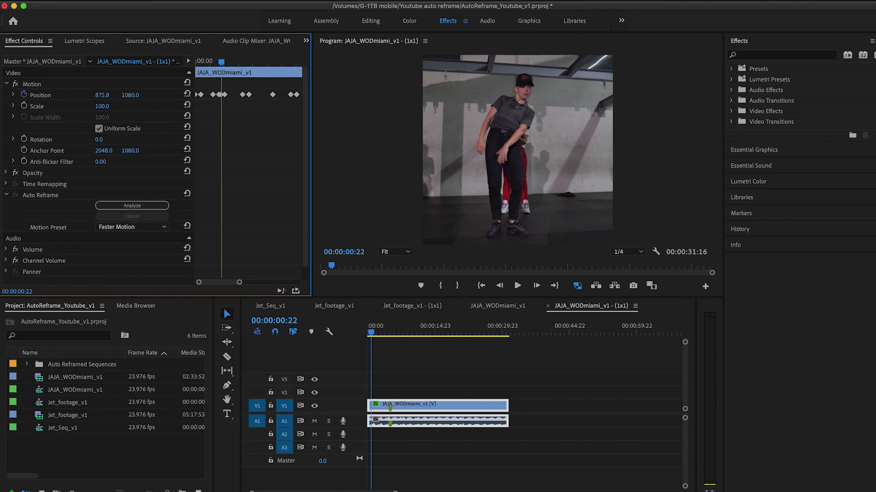
drag(118, 96, 185, 92)
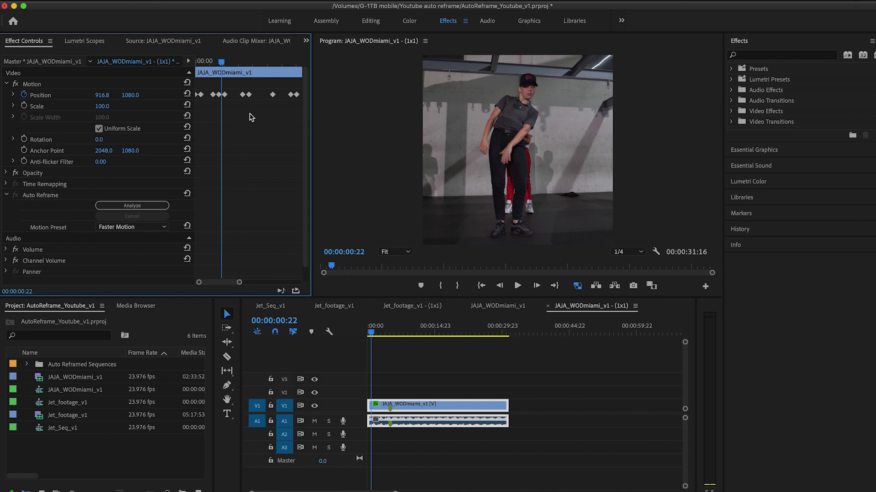
scroll(246, 111, up, 2)
key(Right)
key(Right)
key(Right)
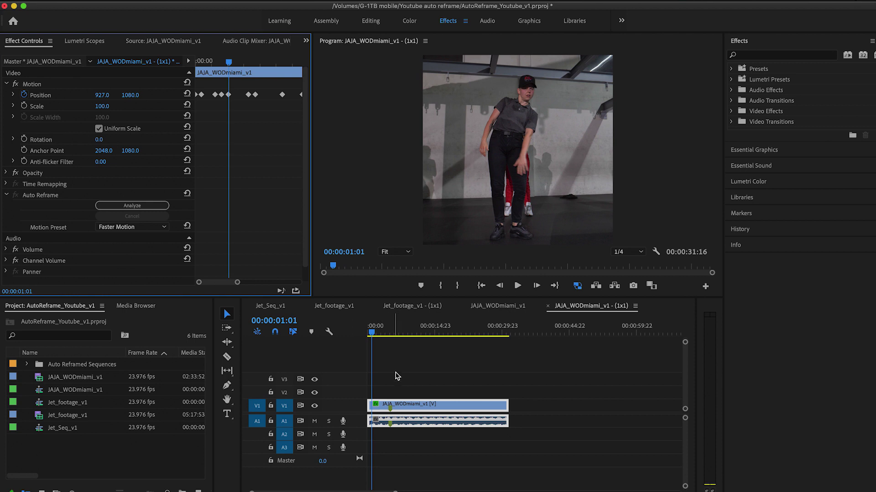
click(397, 376)
click(401, 407)
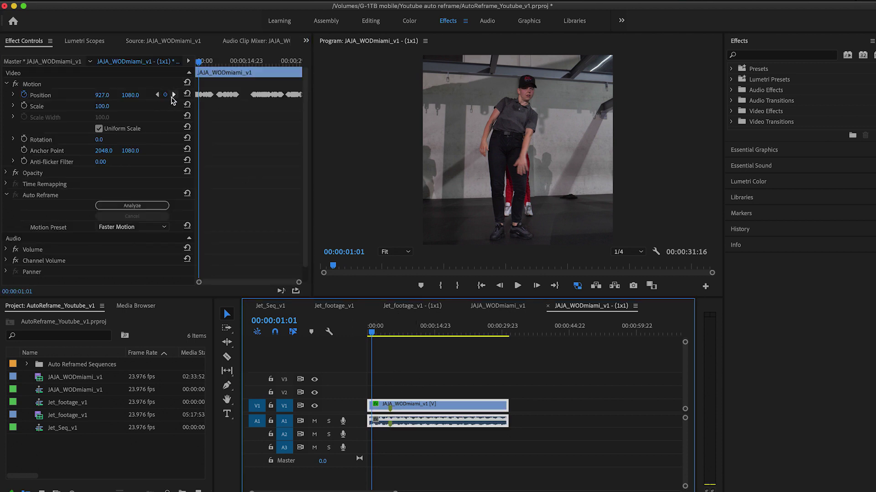
click(174, 95)
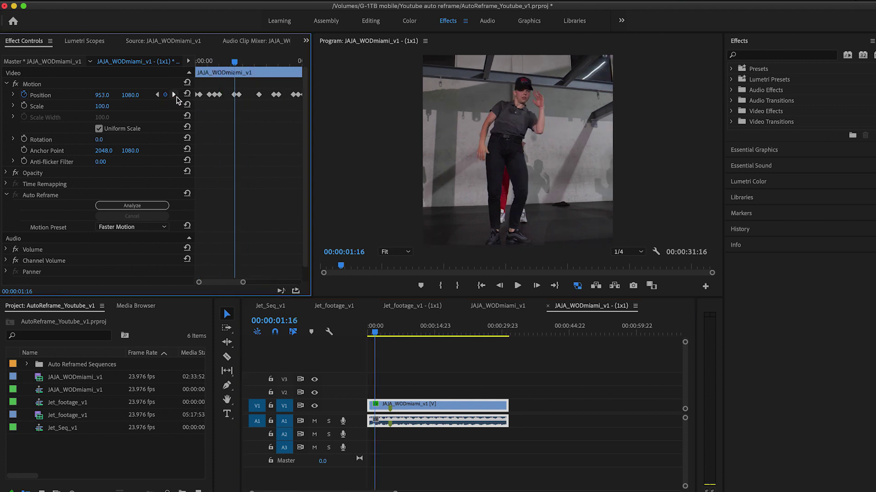
click(158, 95)
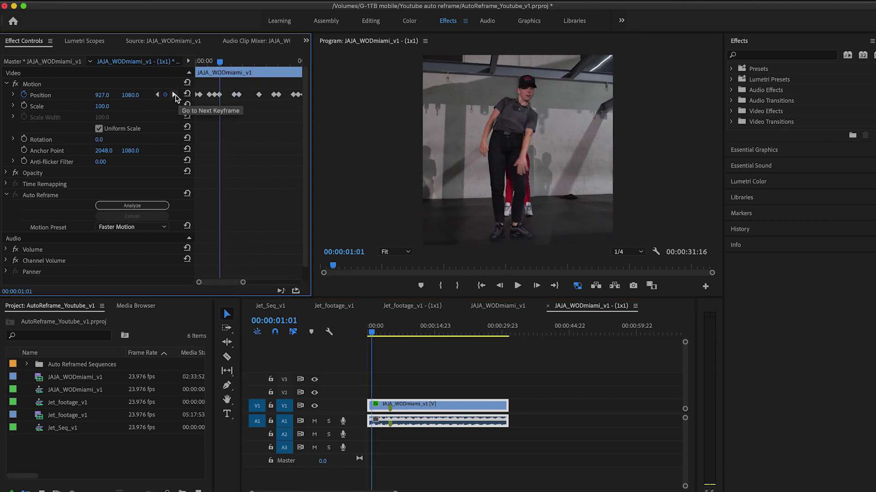
click(174, 95)
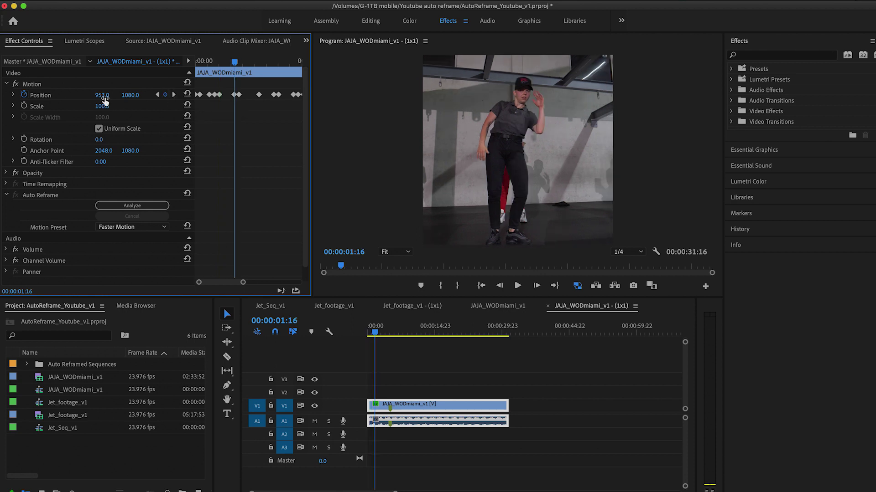
click(157, 95)
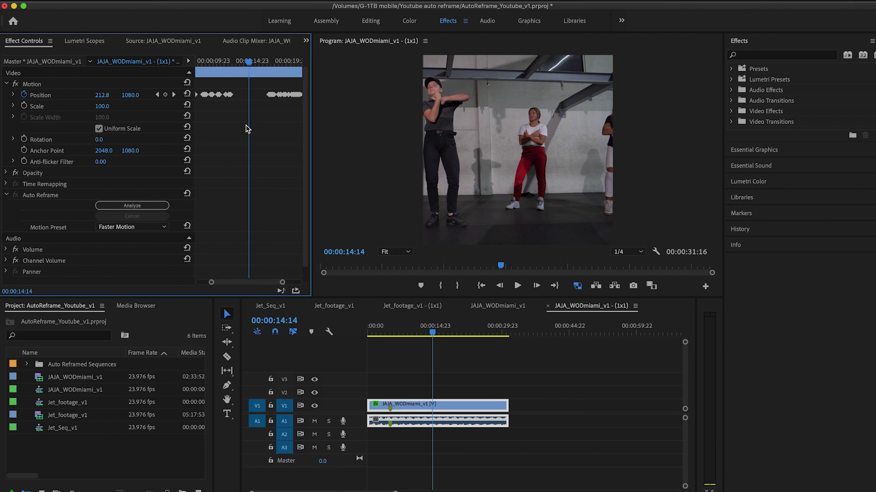
drag(277, 283, 277, 282)
drag(249, 61, 275, 62)
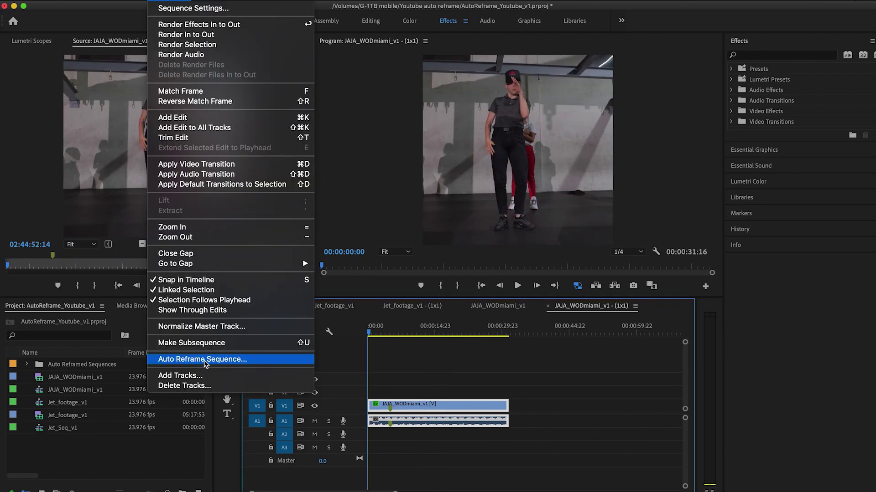
Auto-reframe the square sequence to Vertical 9:16 with the Faster Motion preset.
click(203, 360)
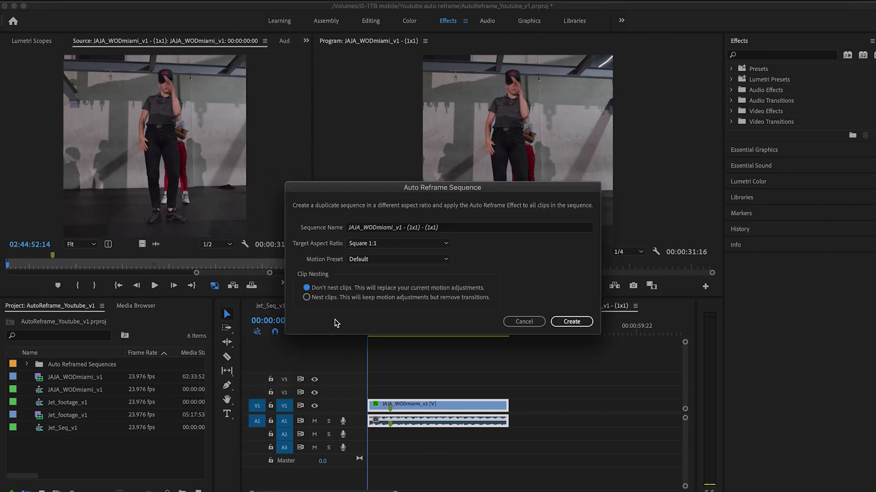
click(397, 244)
click(387, 278)
click(412, 259)
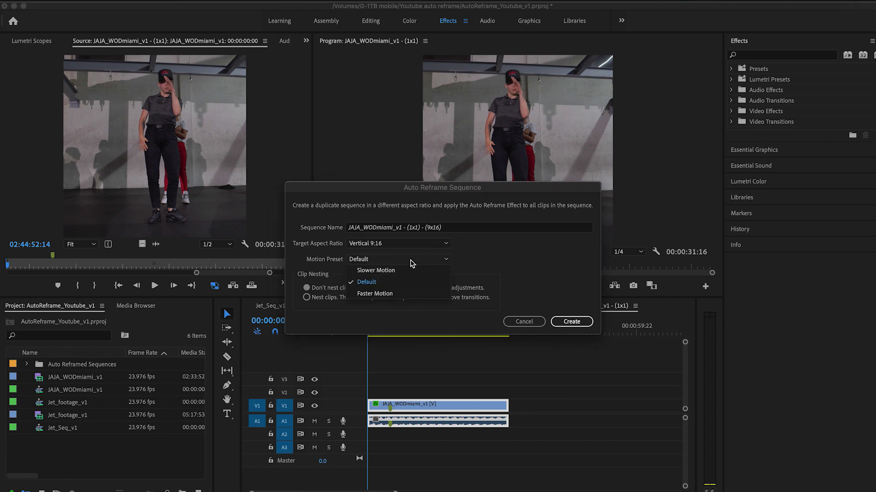
click(413, 270)
click(571, 322)
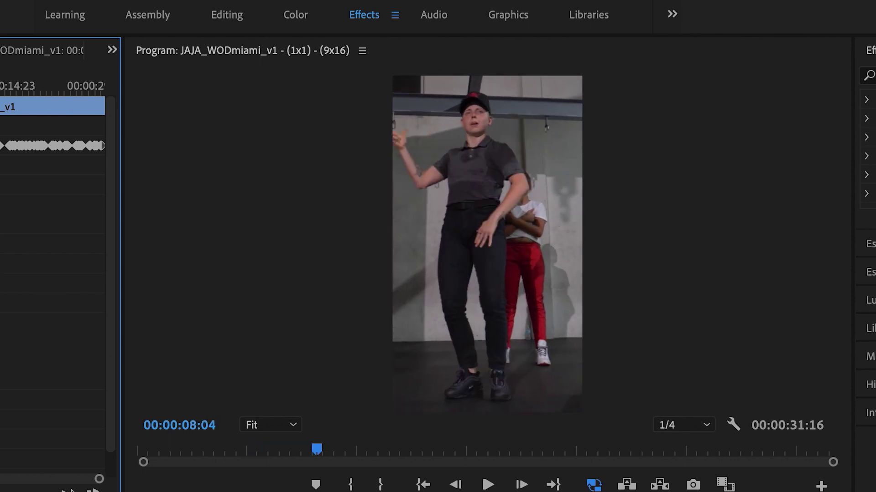
Stop playback and place the playhead on 00:00:18:03 in the Effect Controls timeline.
drag(3, 107, 1, 104)
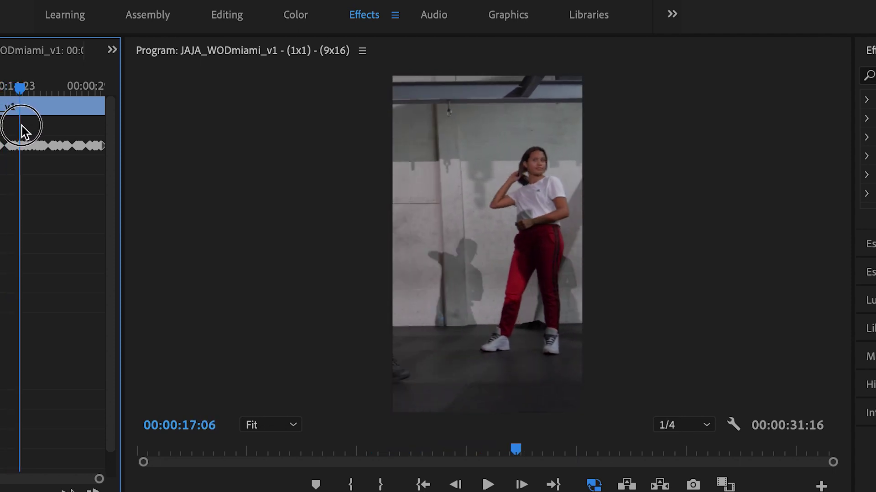
click(25, 132)
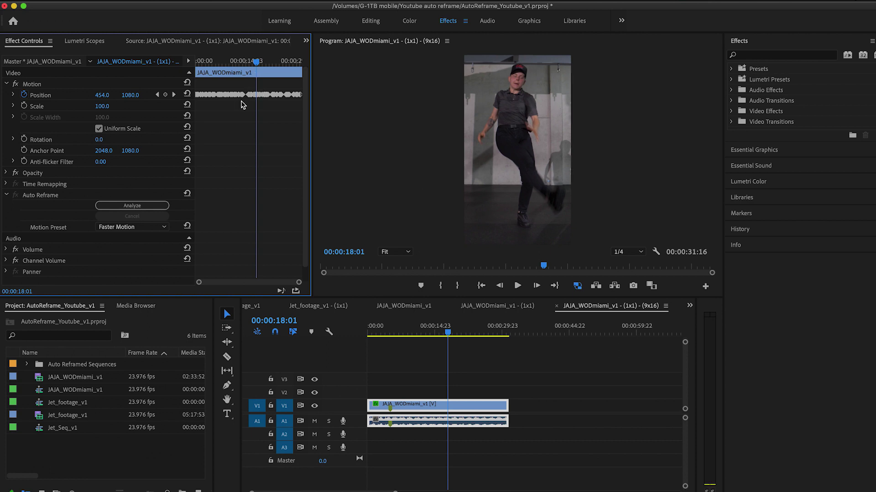
scroll(243, 105, up, 4)
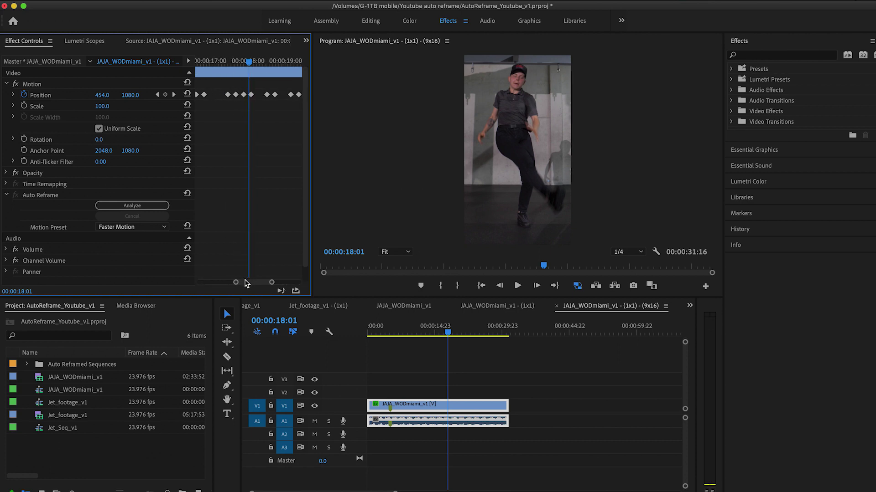
scroll(256, 105, down, 3)
click(258, 102)
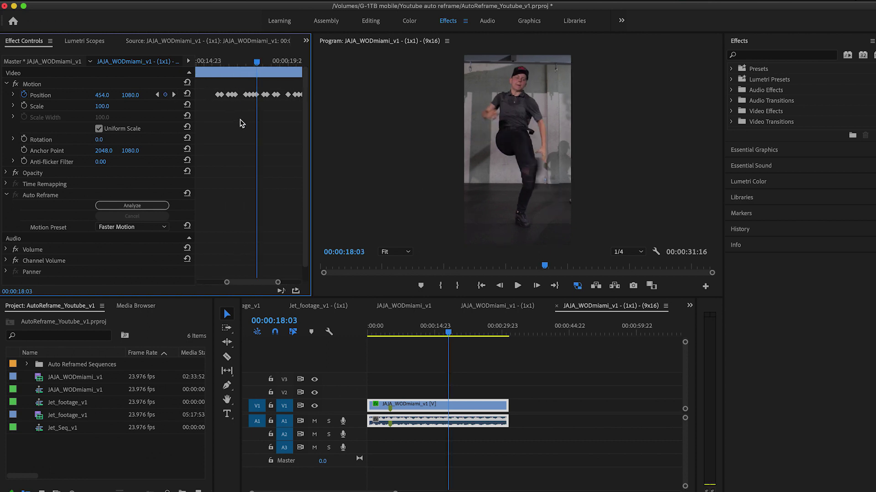
drag(249, 282, 247, 283)
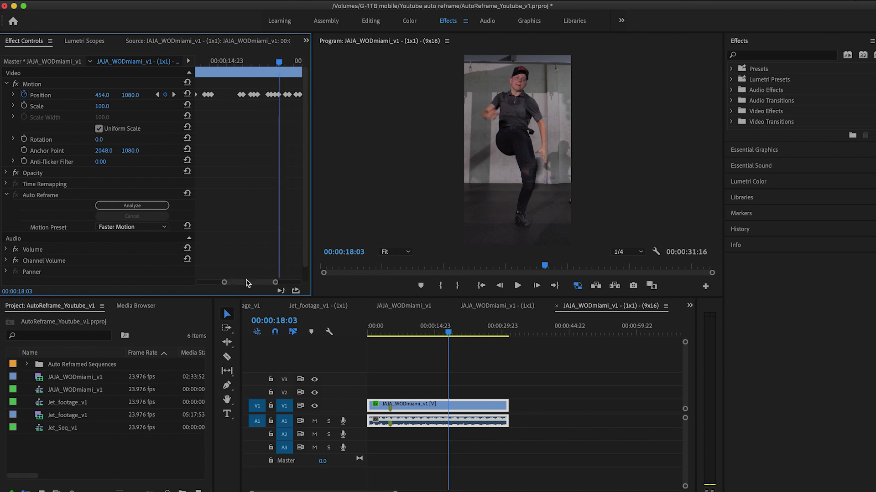
click(280, 61)
drag(279, 61, 281, 63)
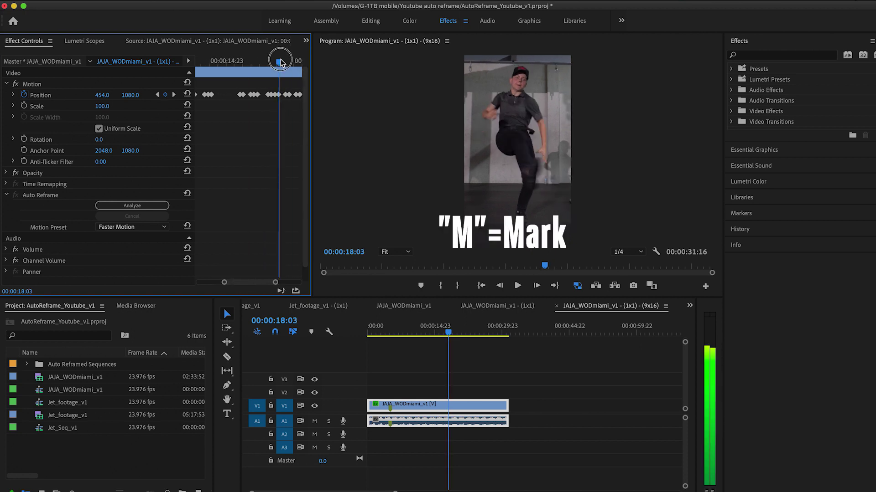
Add a marker at 00:00:18:03 and delete the automatic Position keyframes between the markers.
key(m)
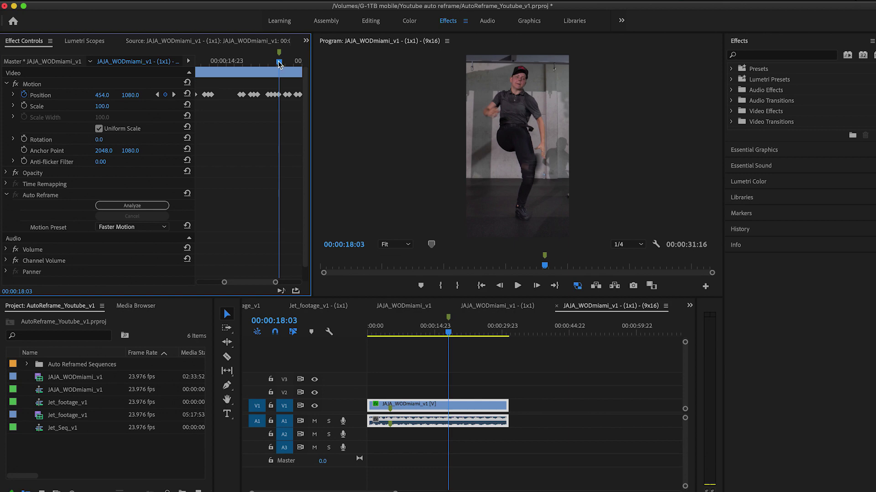
drag(280, 64, 357, 79)
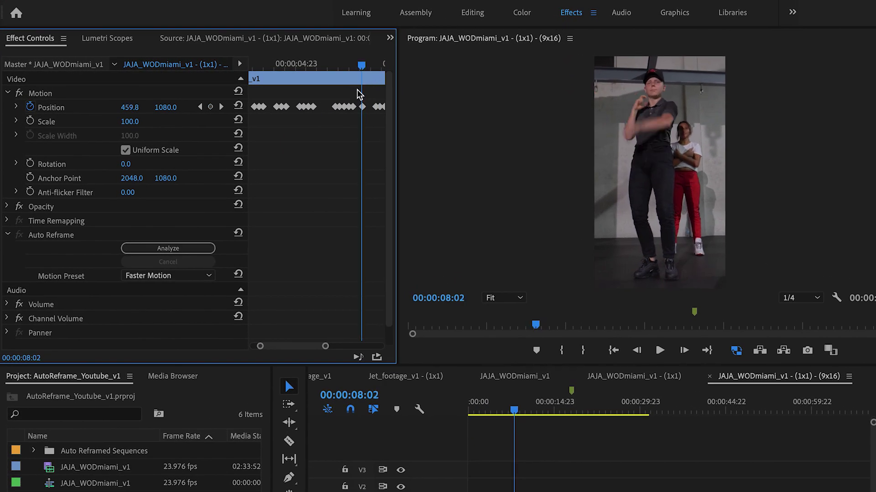
key(minus)
drag(269, 94, 351, 122)
key(Delete)
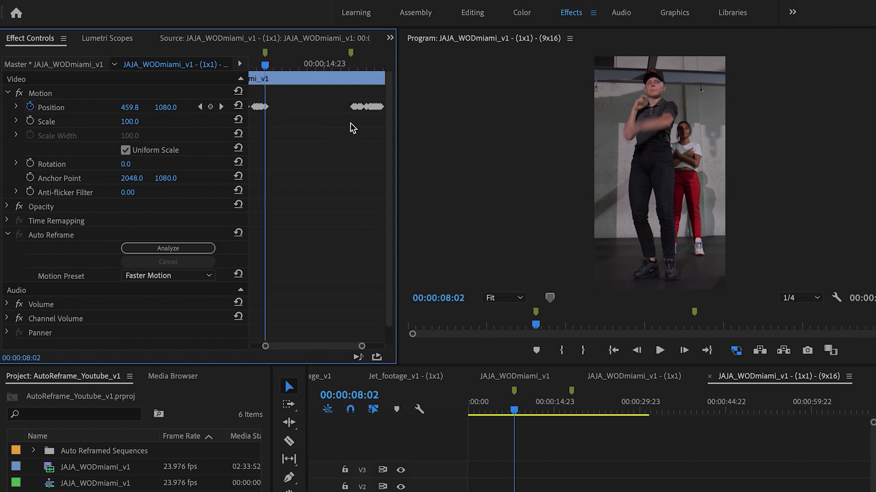
Set manual Position X keyframes, including at 00:00:15:21 and 00:00:14:20, to keep the dancer centred.
click(268, 68)
drag(268, 68, 310, 69)
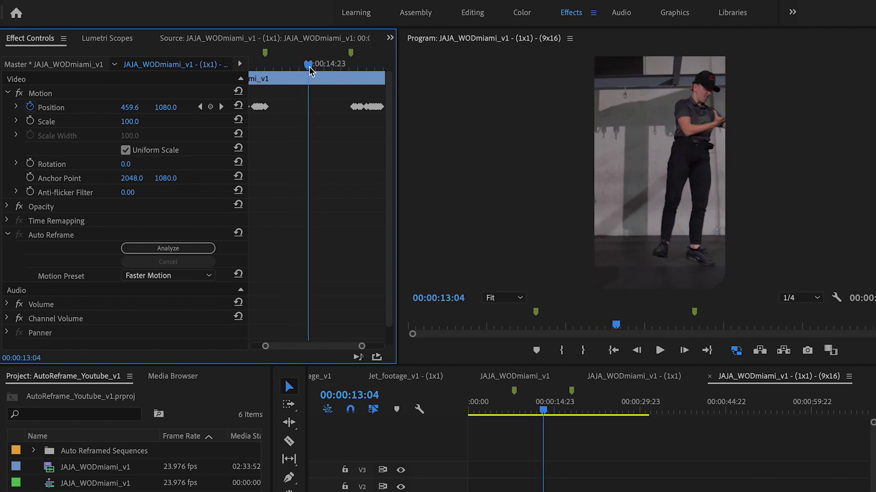
drag(130, 107, 82, 107)
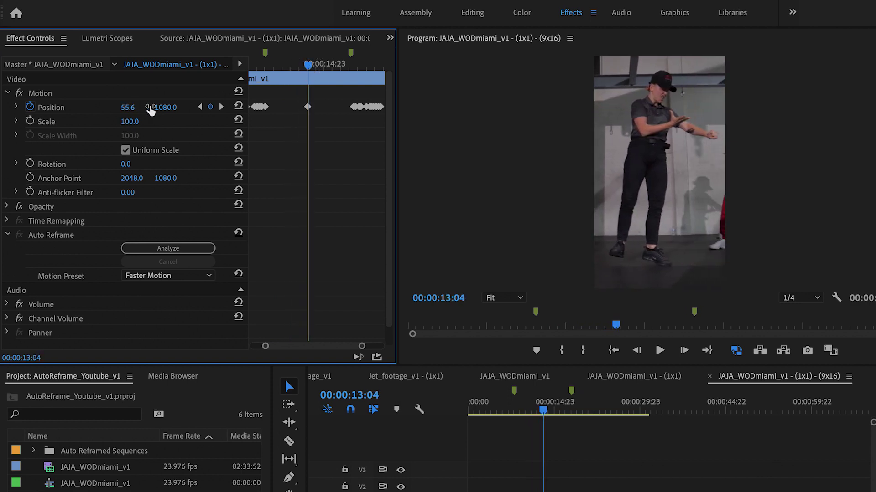
drag(307, 62, 286, 67)
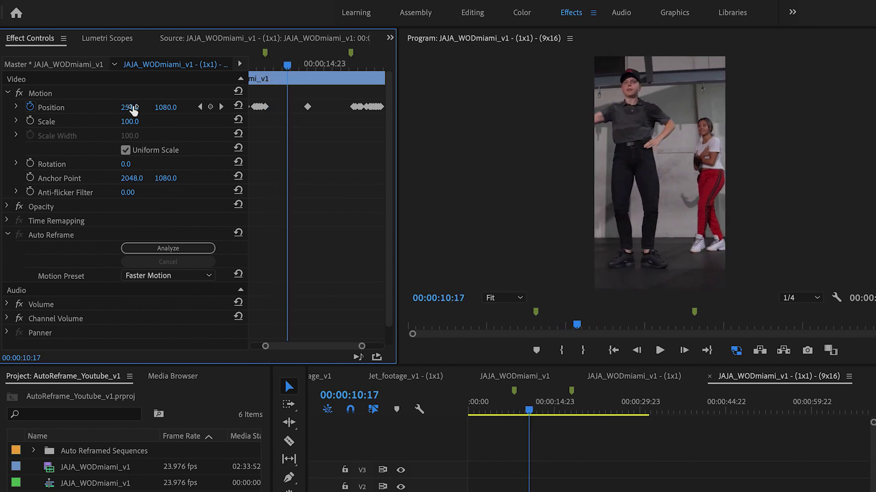
drag(132, 107, 172, 107)
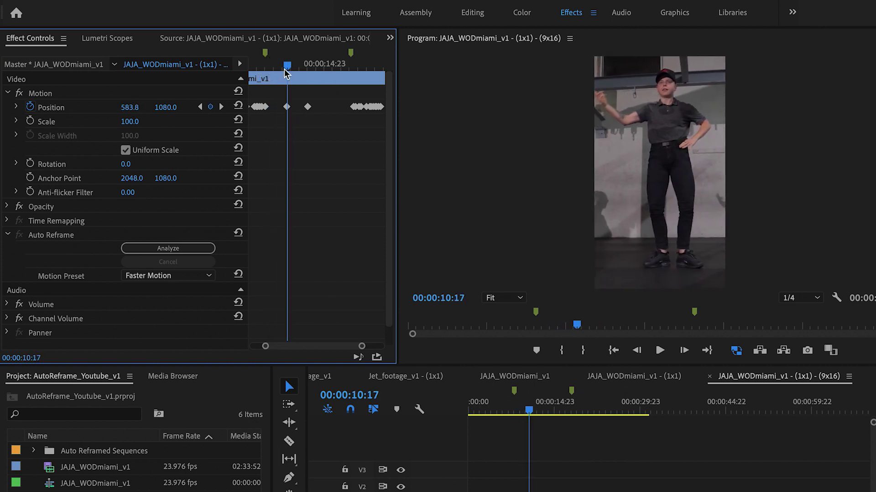
drag(286, 68, 331, 64)
drag(130, 107, 133, 107)
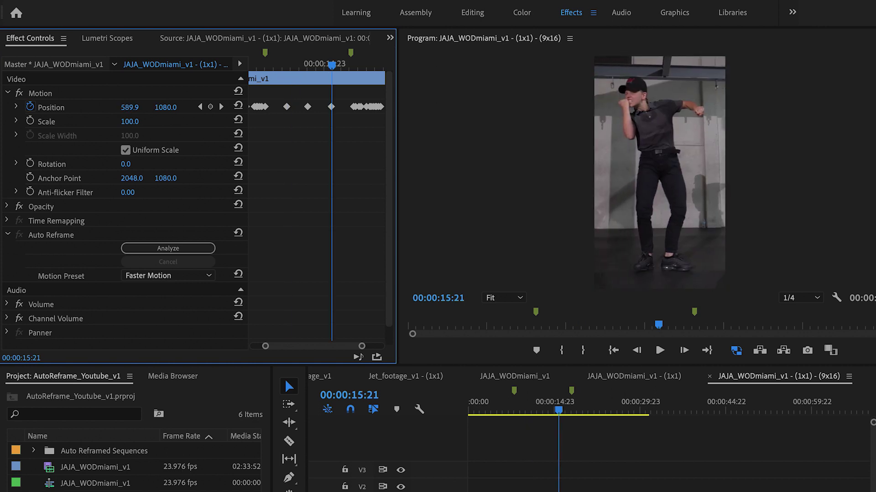
mouse_move(338, 75)
mouse_down()
mouse_move(256, 67)
mouse_move(322, 67)
mouse_up()
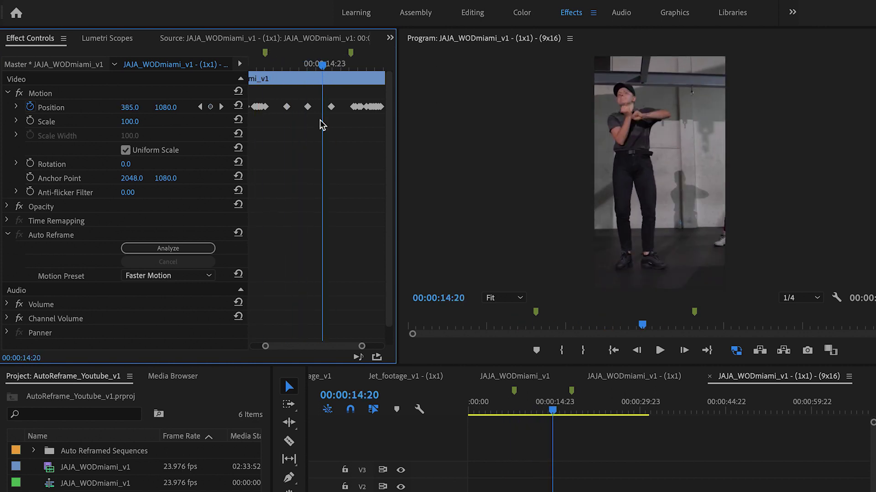
double_click(370, 347)
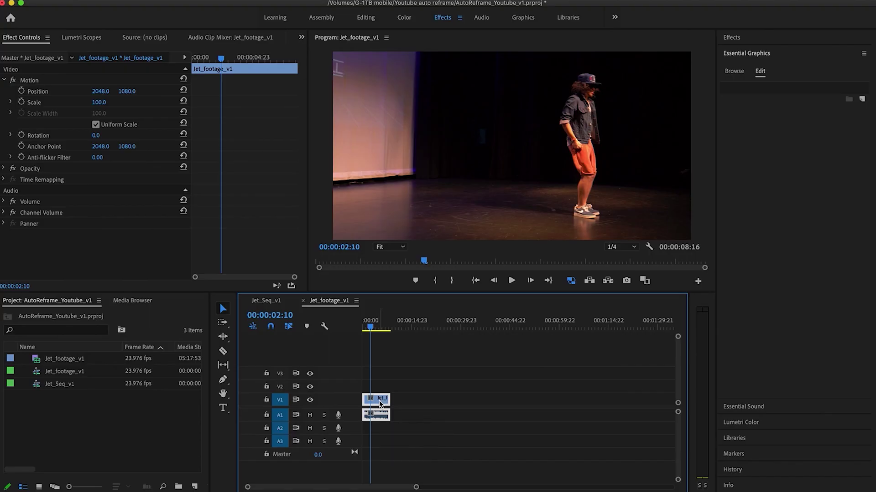
Duplicate the dance clip, drop the extra copy, and butt three clips together totalling 00:00:26:00.
drag(381, 404, 434, 408)
key(super+z)
drag(396, 370, 467, 432)
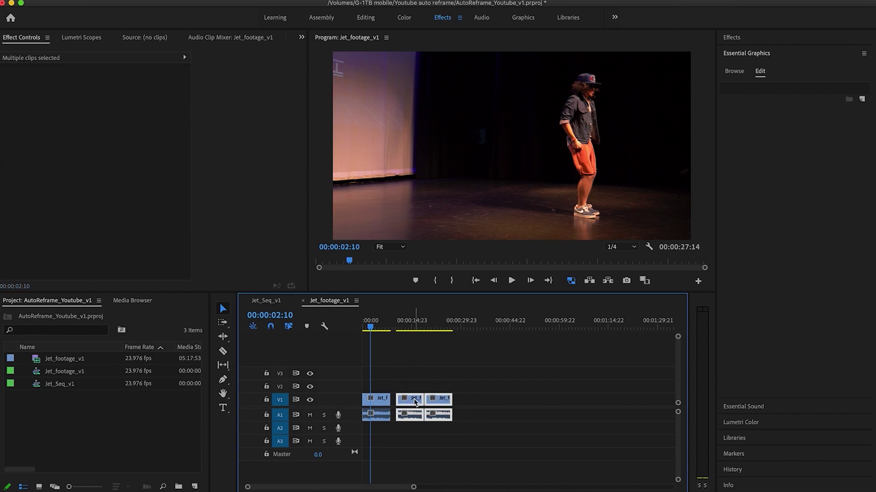
drag(411, 401, 406, 401)
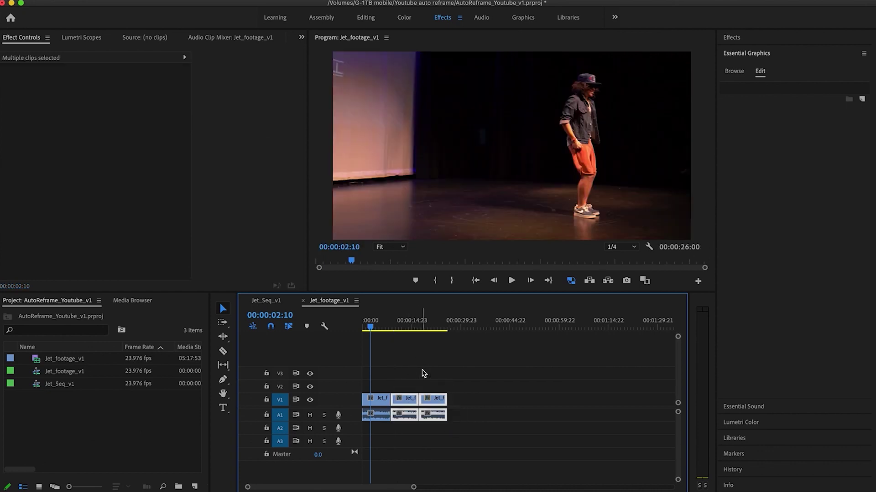
click(424, 374)
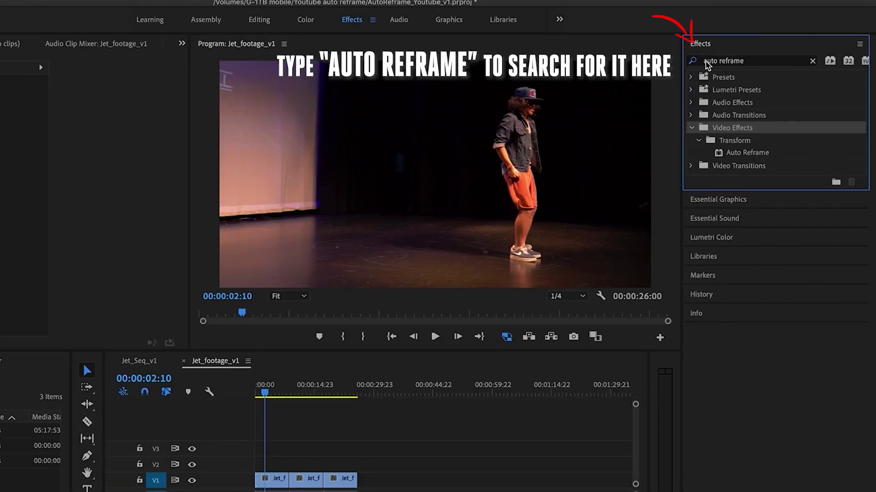
Drop Auto Reframe onto the first V1 clip and check its settings in Effect Controls.
drag(746, 153, 315, 476)
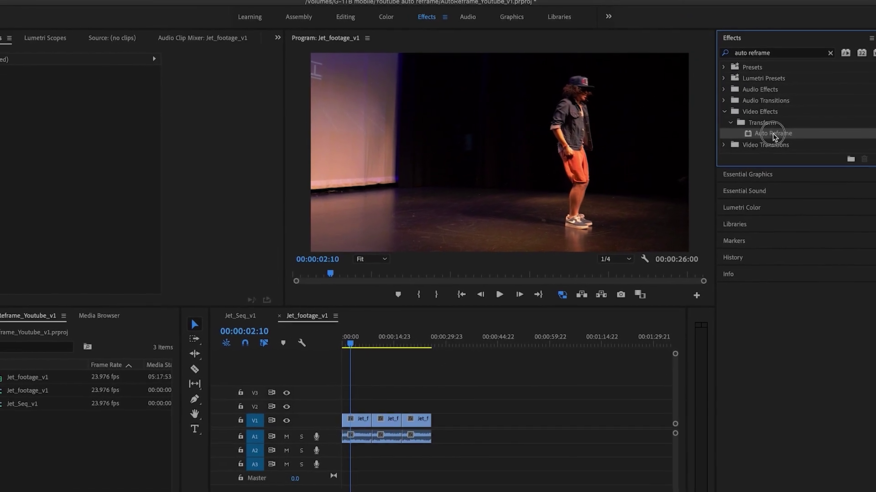
click(365, 413)
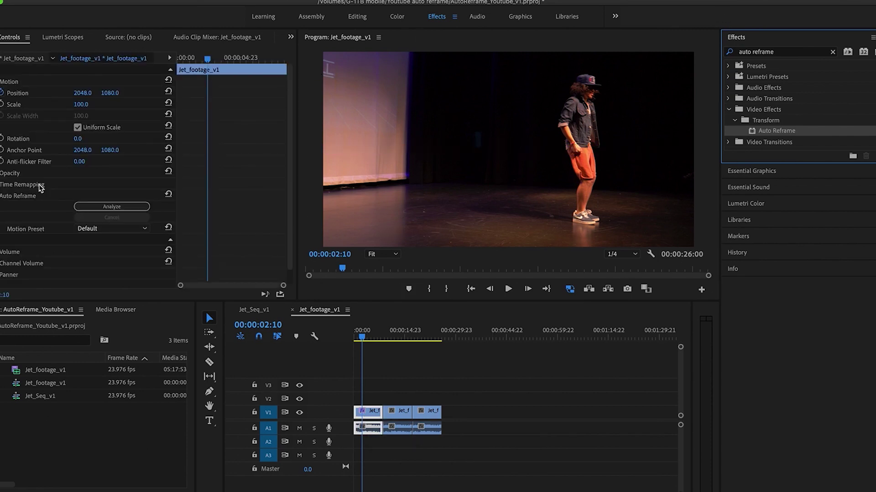
click(23, 211)
click(27, 199)
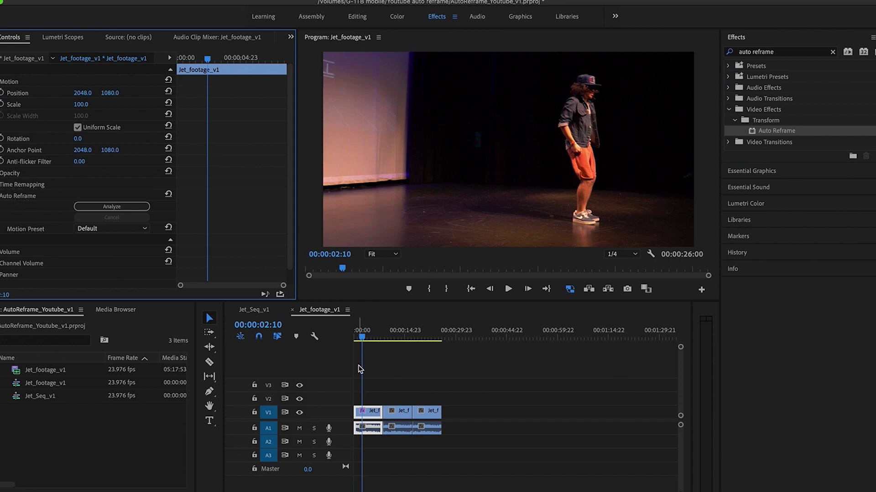
click(383, 382)
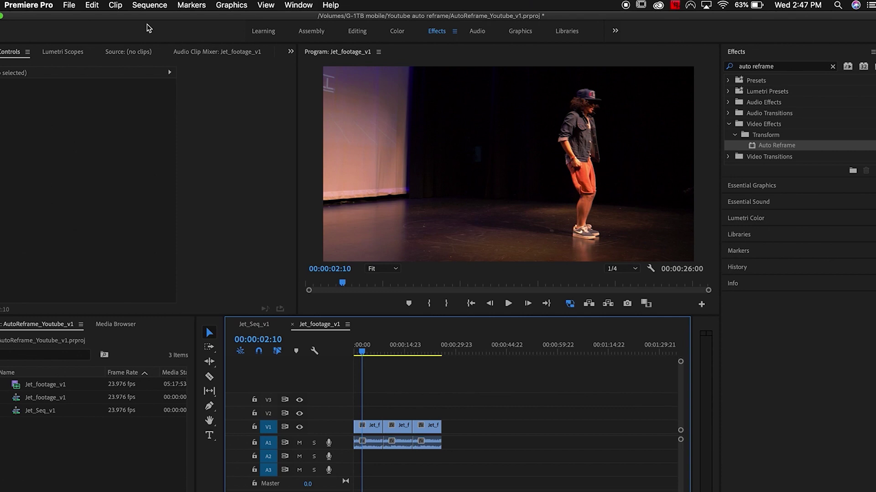
click(148, 5)
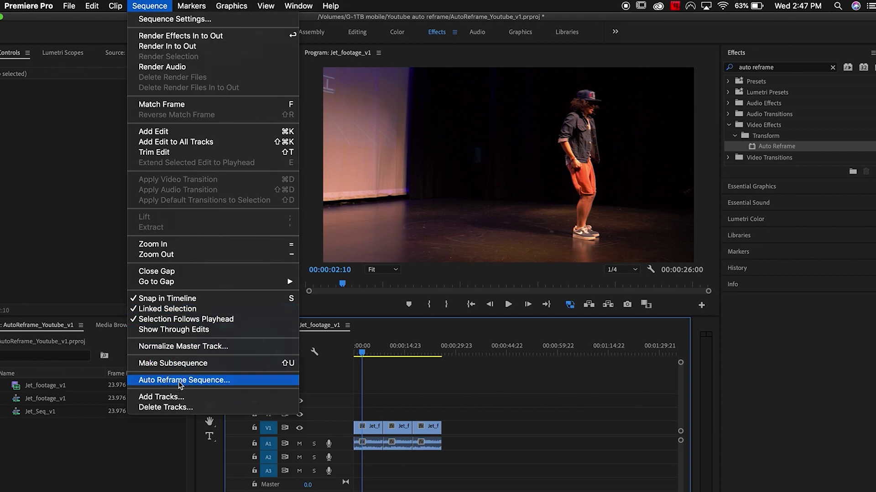
Create an Auto Reframe Sequence at Square 1:1 with the Faster Motion preset.
click(179, 381)
click(396, 261)
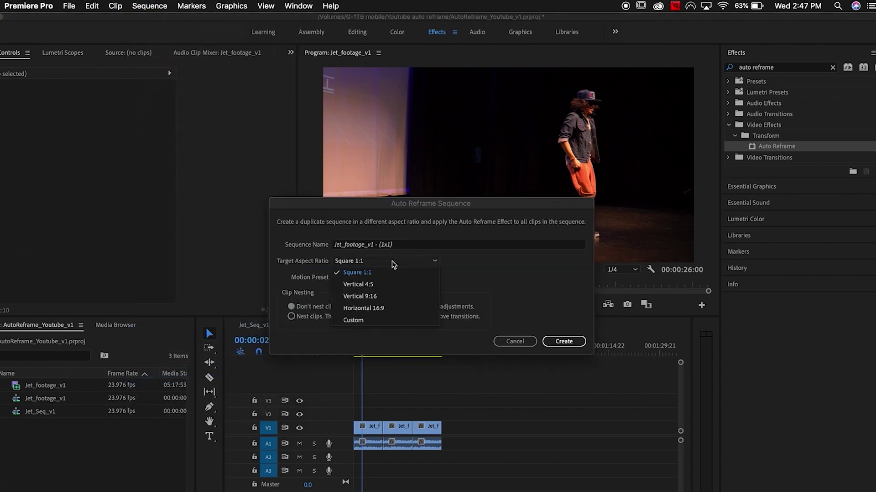
click(365, 271)
click(366, 278)
click(362, 312)
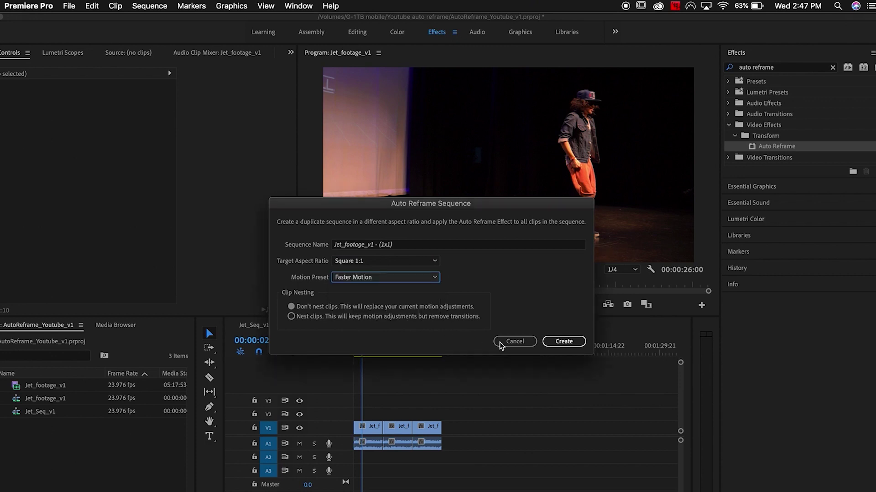
click(562, 342)
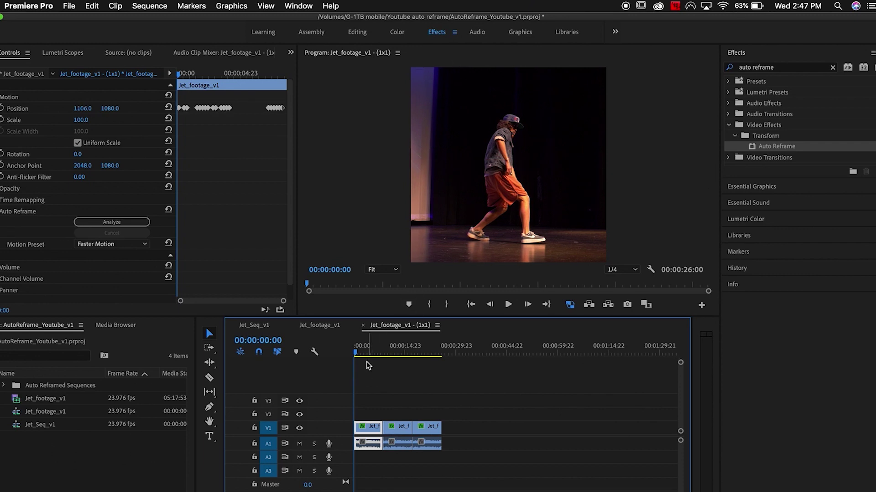
Scrub and play back the reframed sequence to check the framing.
drag(363, 351, 395, 351)
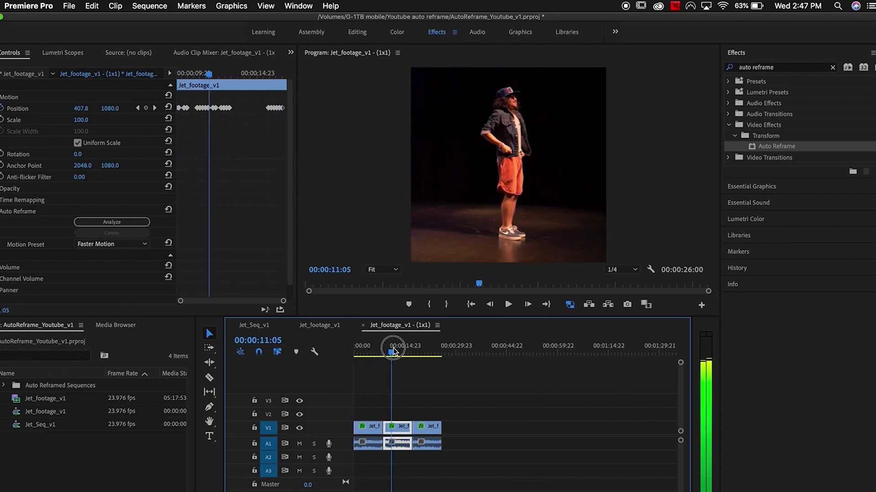
key(space)
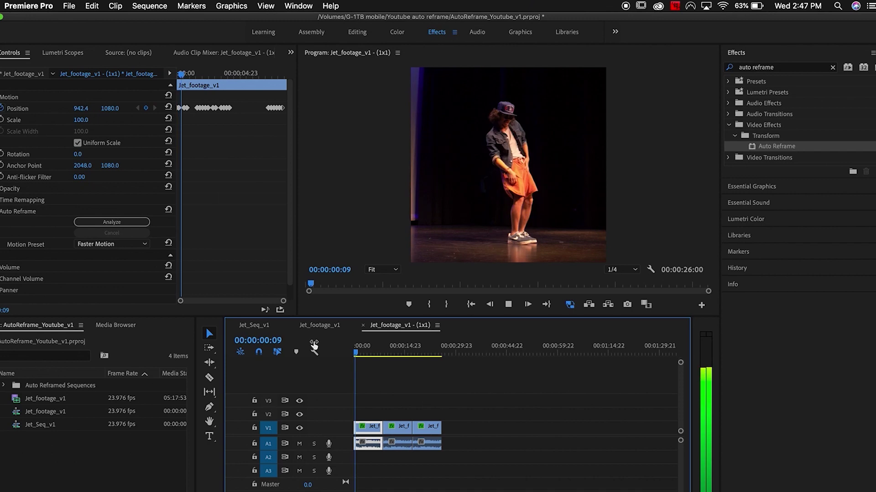
click(394, 352)
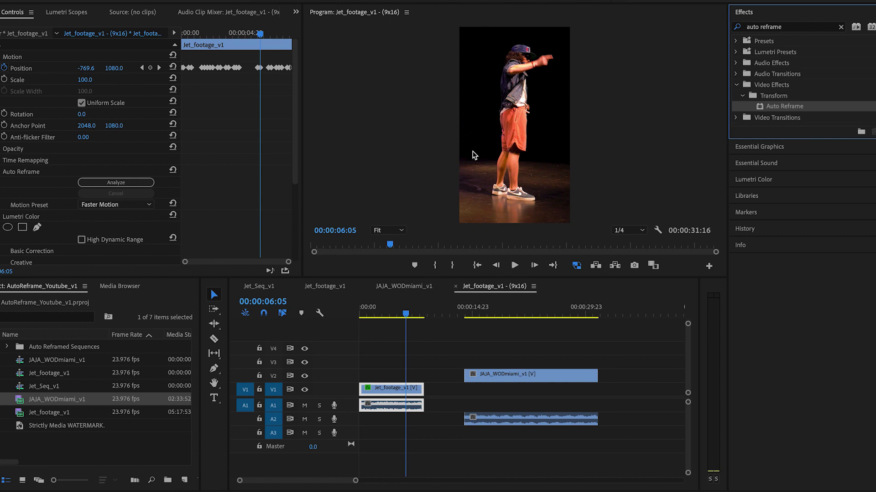
Apply Auto Reframe to JAJA_WODmiami_v1, place it right after the Jet clip, and scrub through it.
drag(488, 373, 378, 374)
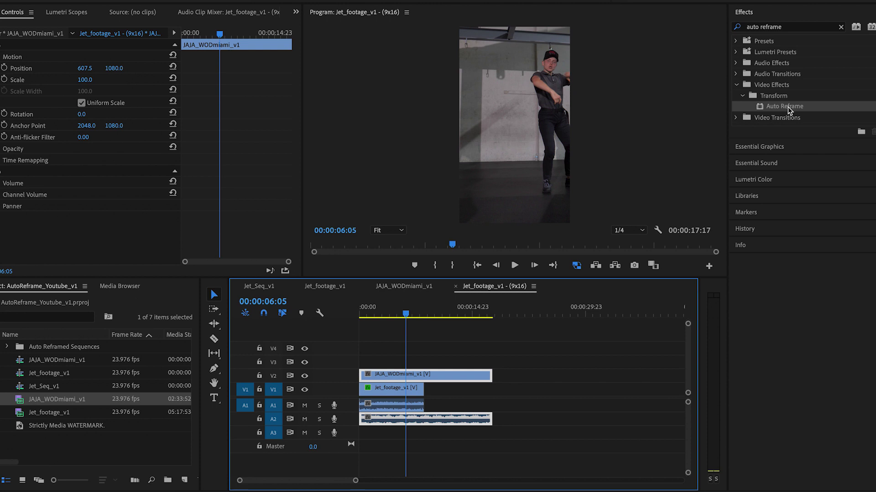
drag(789, 110, 456, 375)
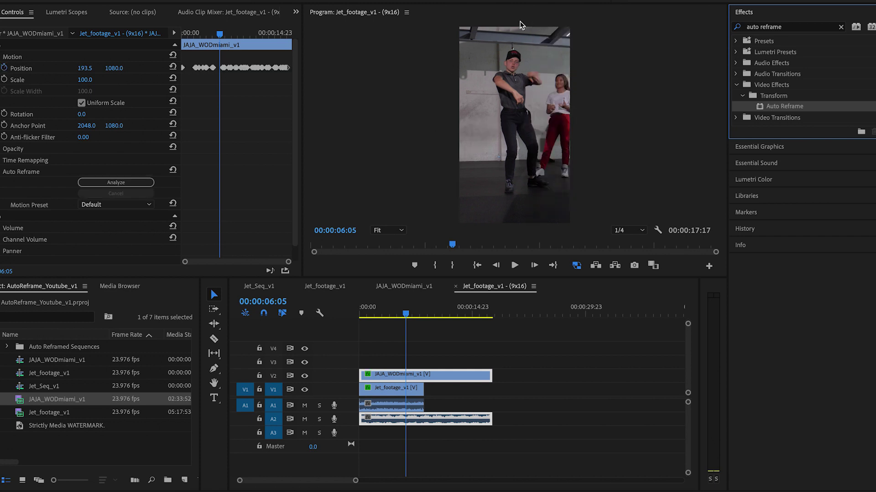
drag(403, 374, 468, 376)
drag(412, 321, 433, 322)
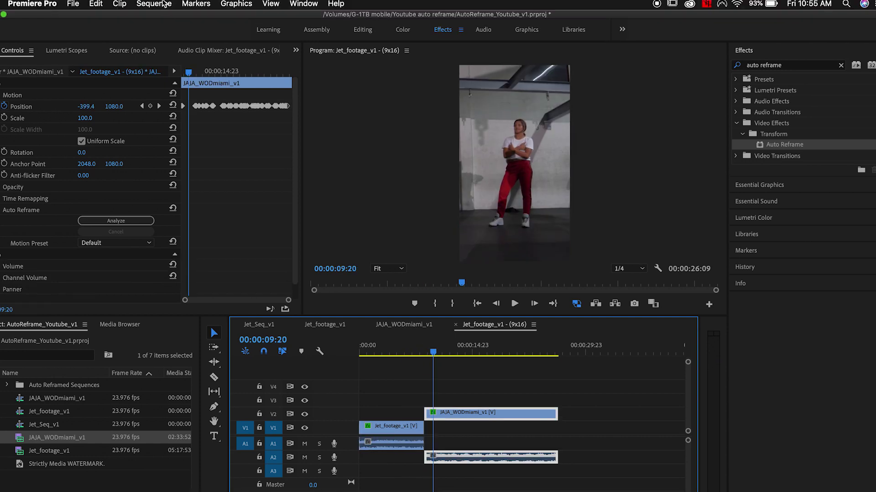
click(163, 1)
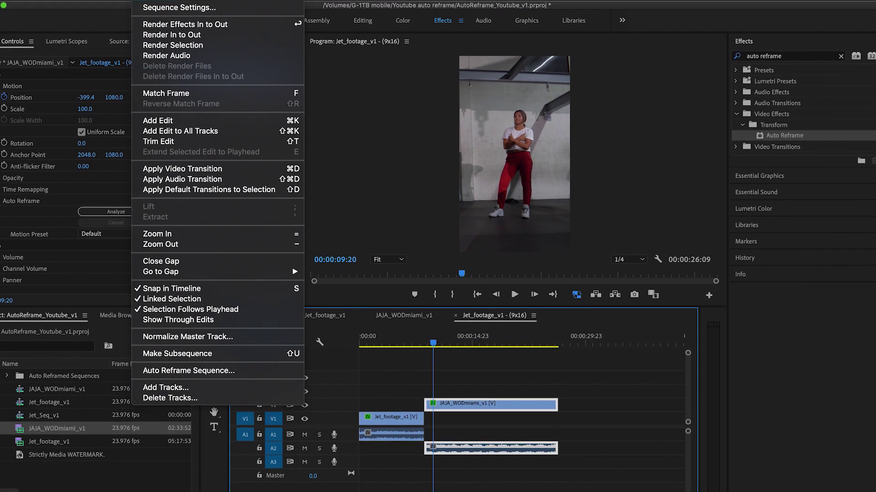
Apply Auto Reframe to the 9x16 Jet clip and to the middle clip in Jet_footage_v1.
click(460, 365)
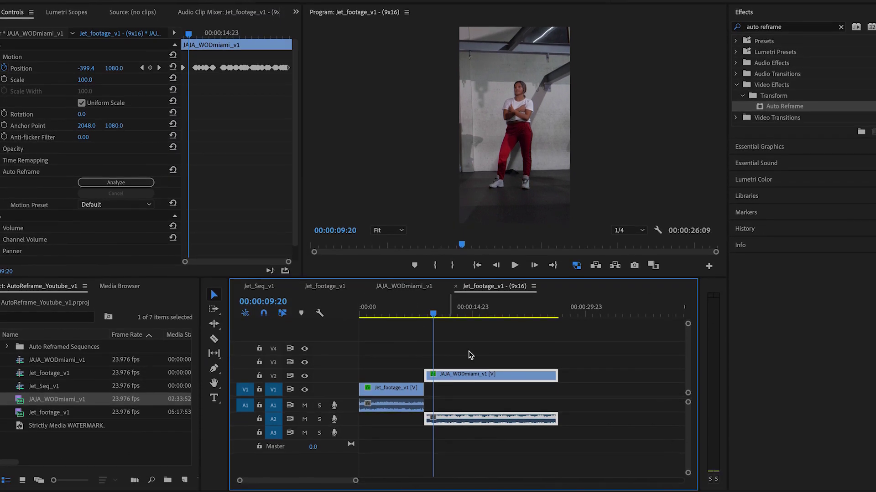
drag(792, 111, 393, 389)
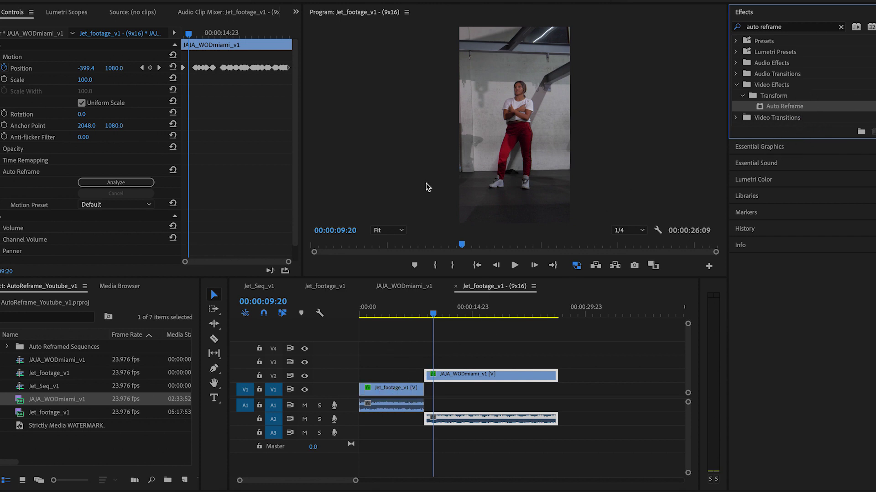
click(424, 287)
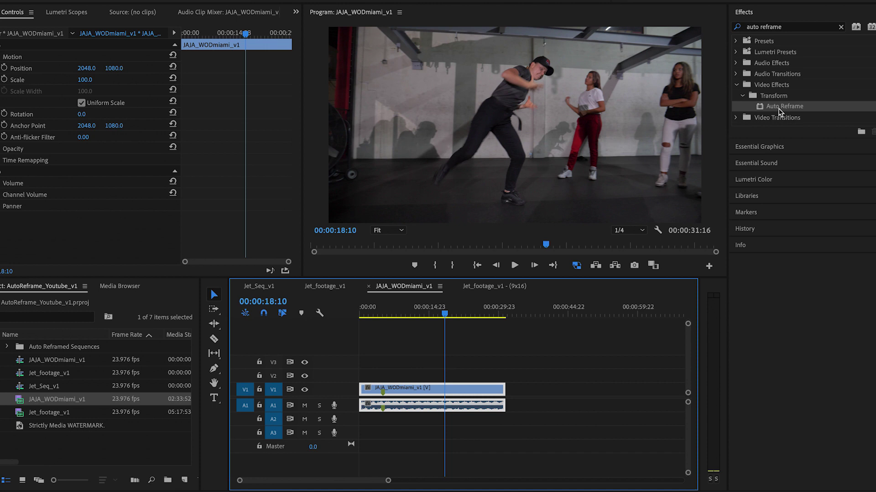
click(322, 284)
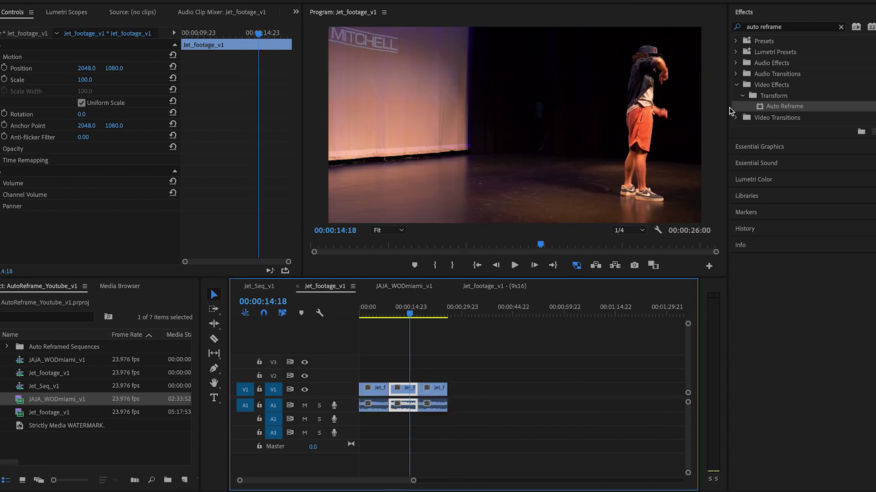
drag(799, 114, 408, 394)
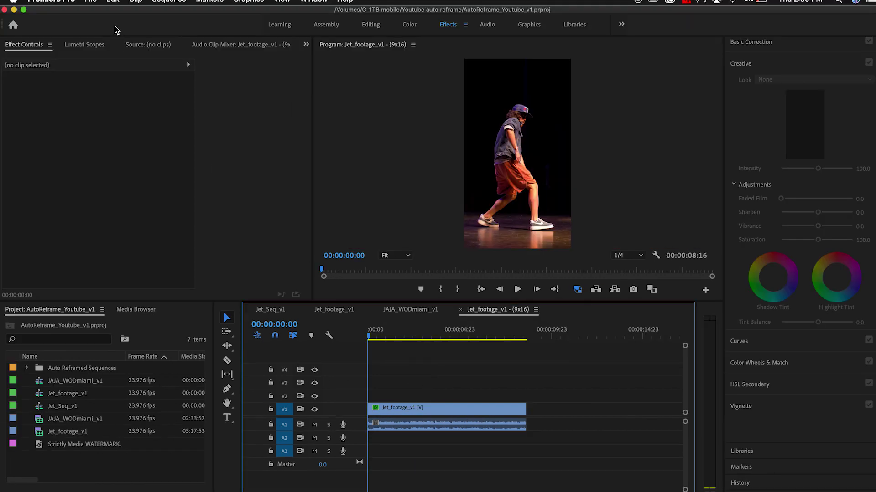
Open Export Media for the 9x16 sequence and name the H.264 output Jet_story_v1 - (9x16).mp4.
click(90, 0)
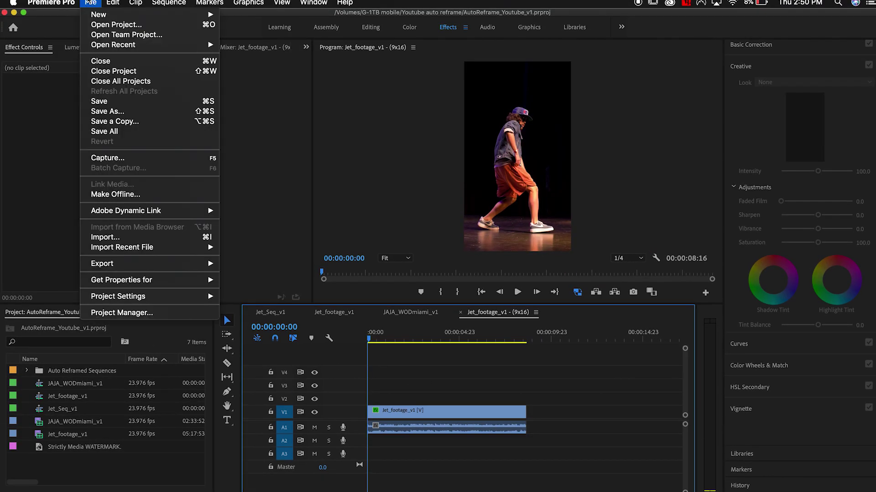
mouse_move(153, 264)
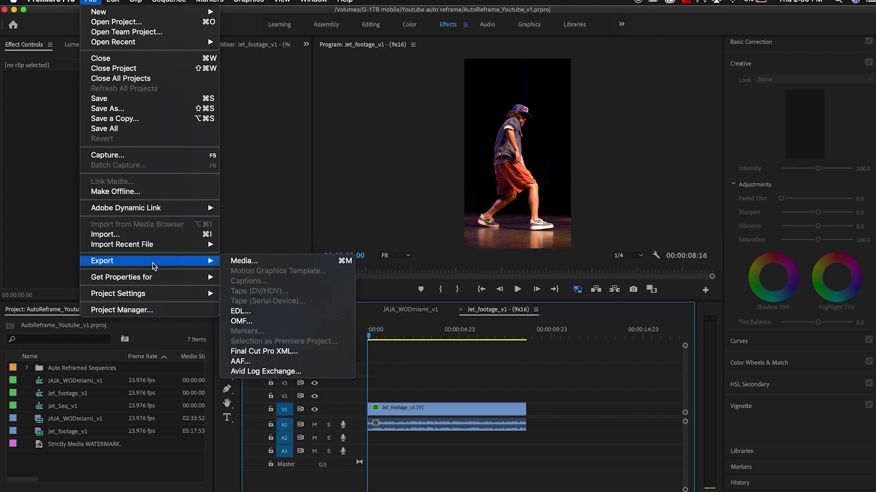
click(290, 262)
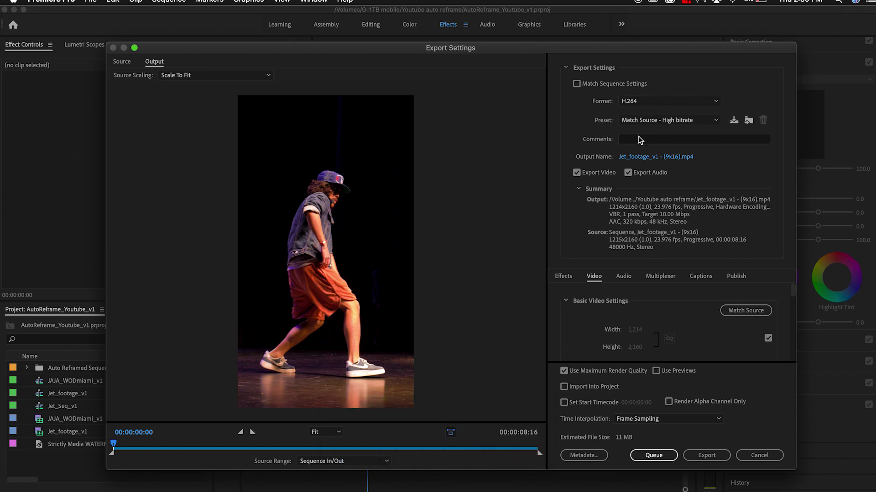
click(662, 156)
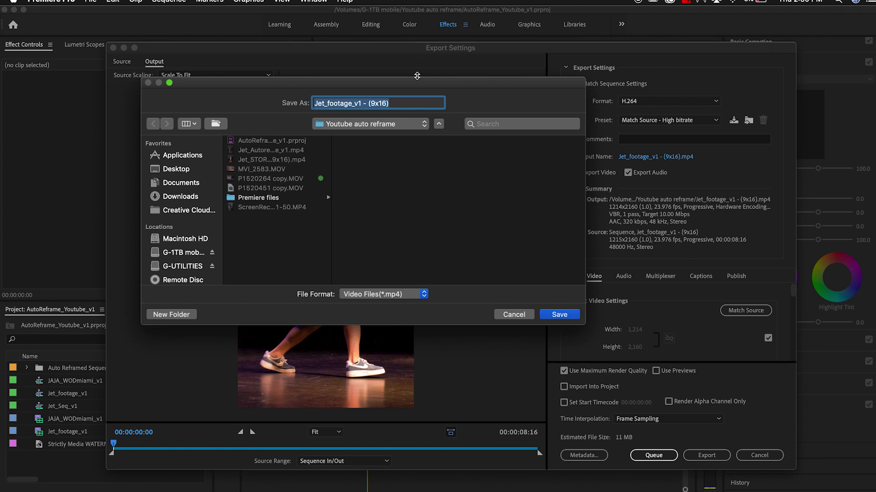
text(Jet_story_v1 - (9x16))
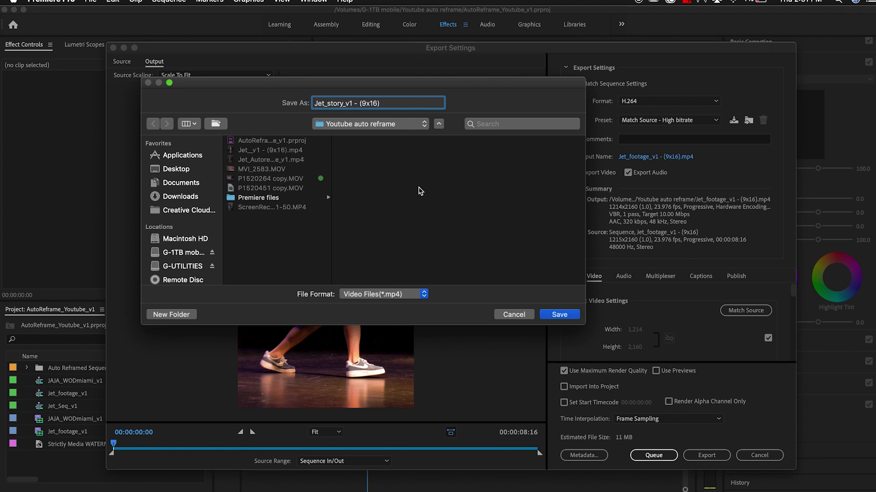
click(571, 316)
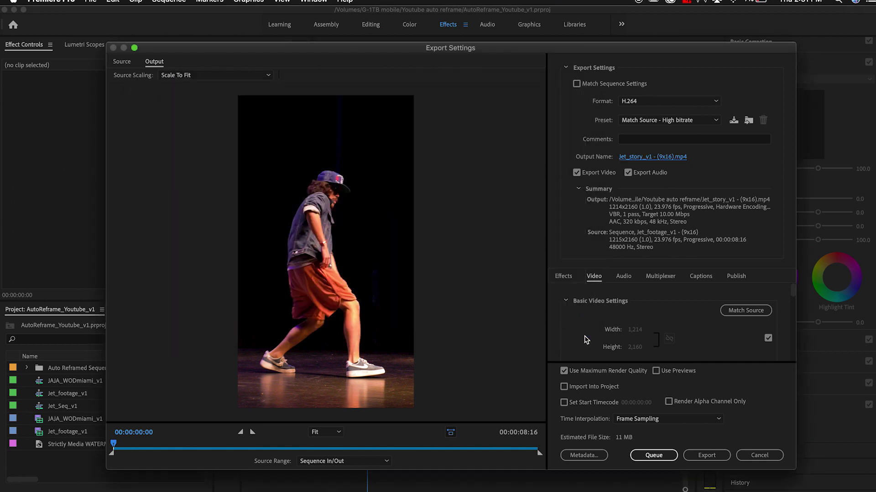
Turn on Render at Maximum Depth and Use Maximum Render Quality.
scroll(586, 339, down, 5)
click(569, 311)
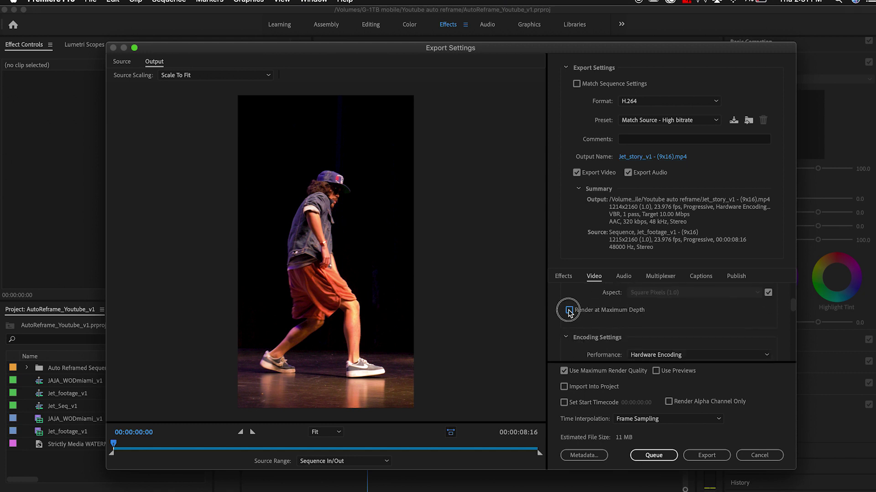
click(564, 372)
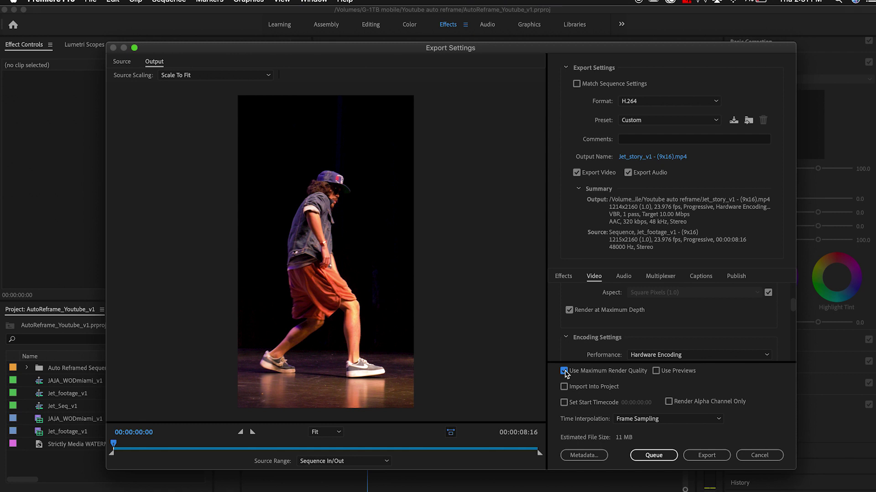
Set bitrate encoding to VBR, 2 pass at 10 Mbps target, 12 Mbps maximum, and export.
scroll(592, 328, down, 10)
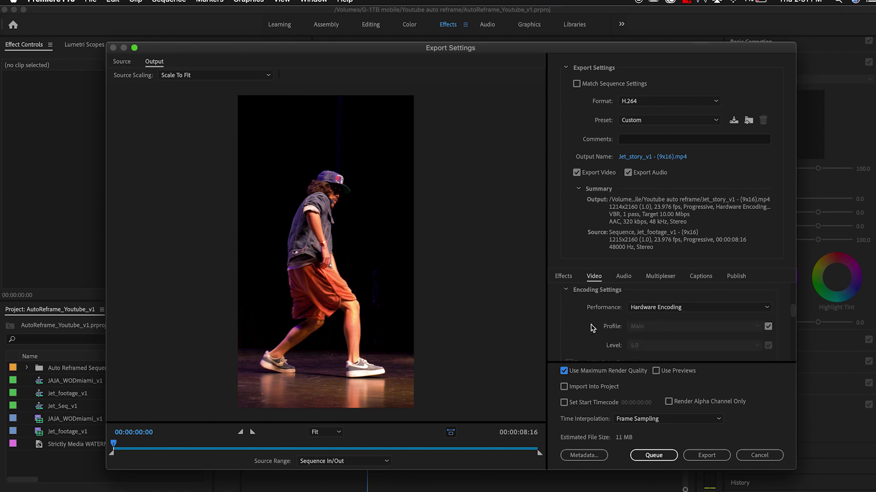
scroll(591, 327, down, 6)
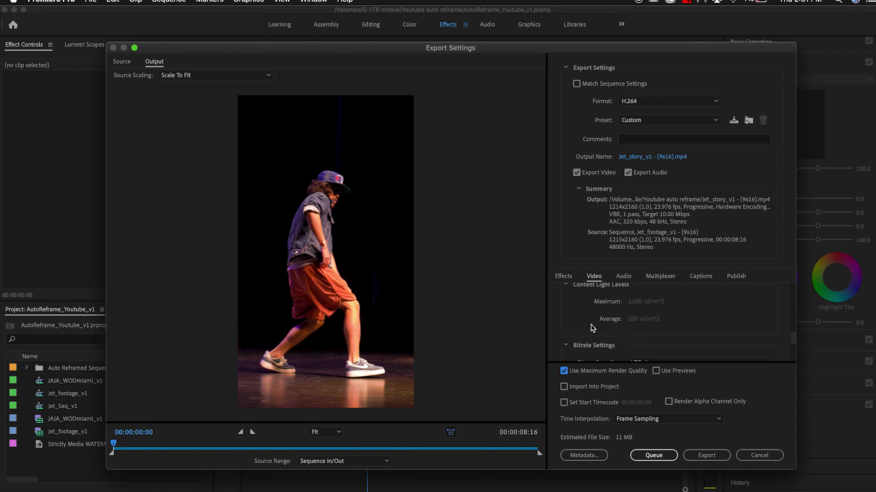
click(674, 306)
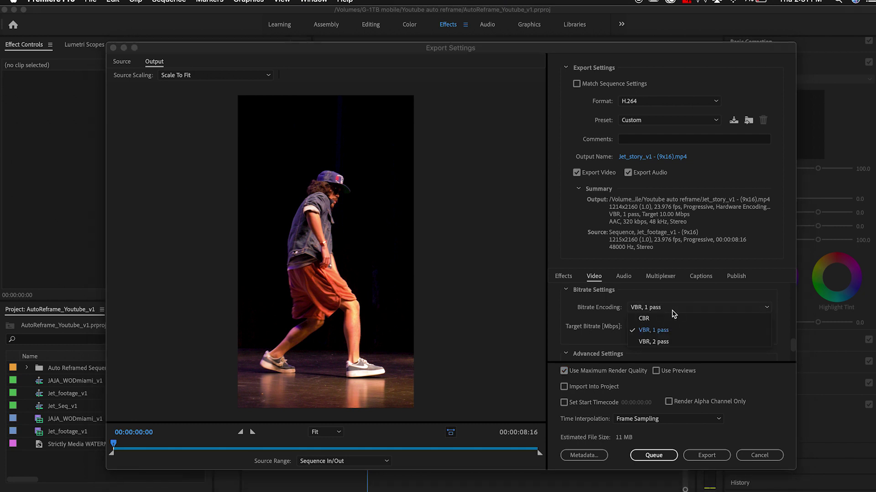
click(675, 329)
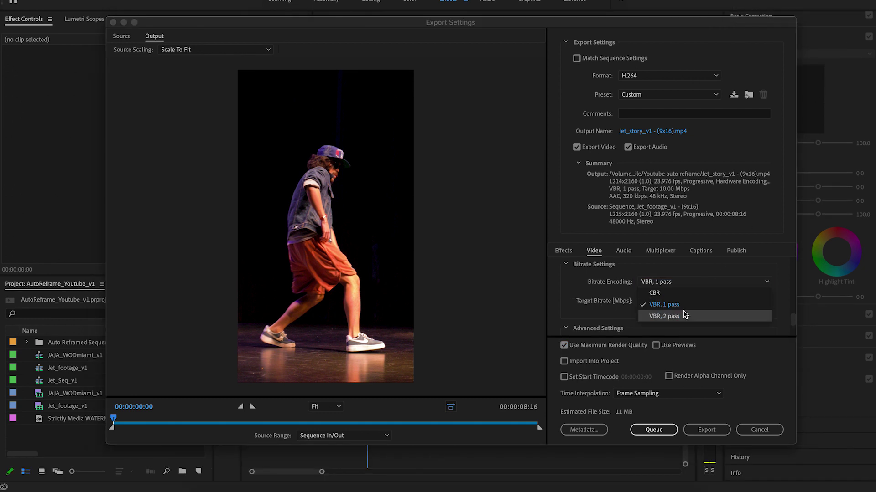
click(665, 321)
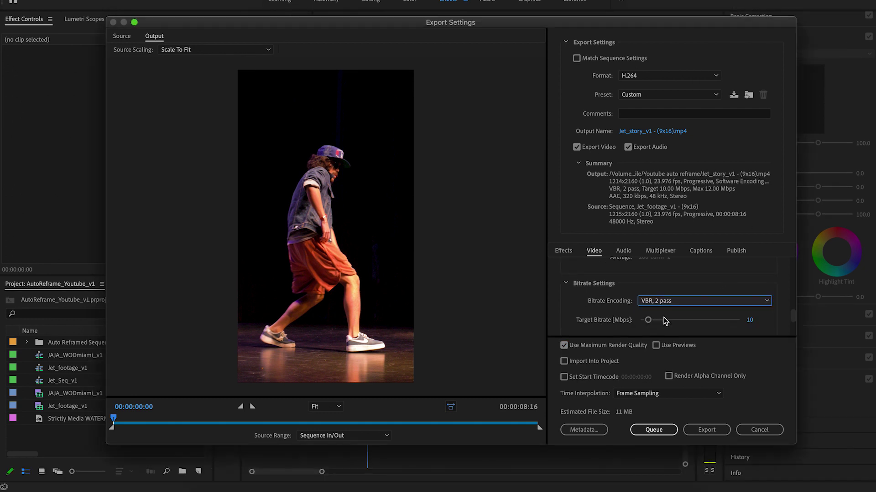
scroll(628, 310, down, 1)
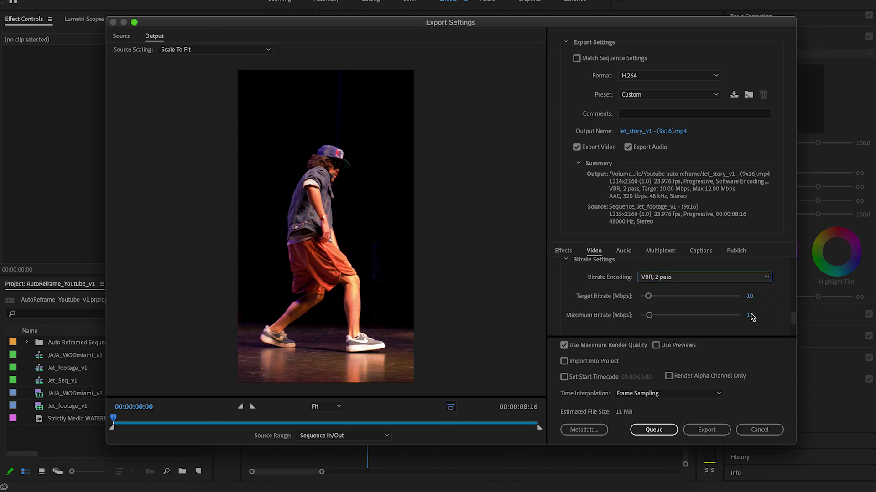
drag(686, 447, 686, 491)
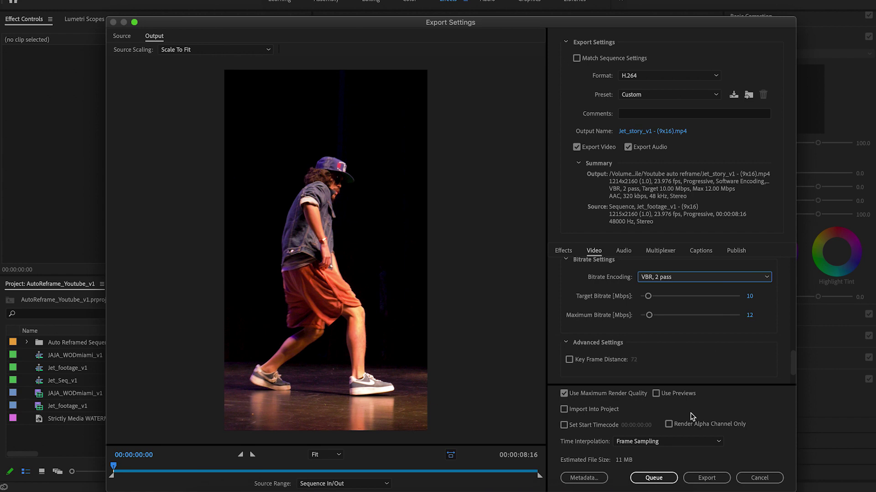
click(703, 479)
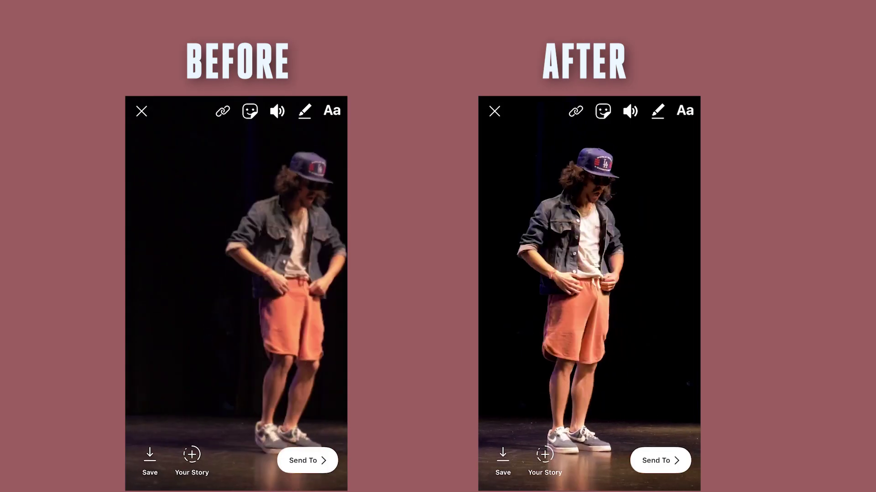